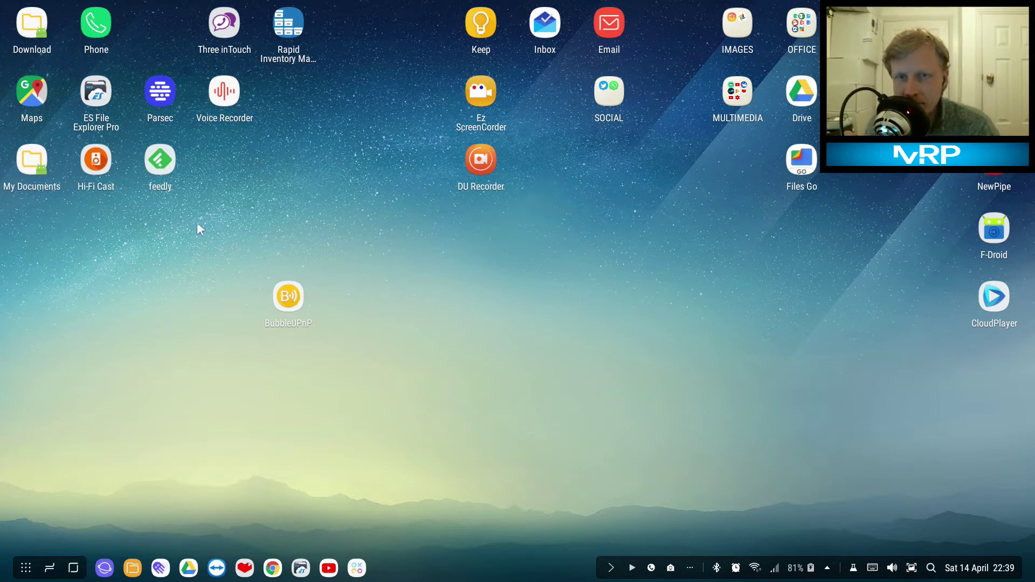
Launch BubbleUPnP and view the available app themes in its Look and feel settings
left_click(288, 302)
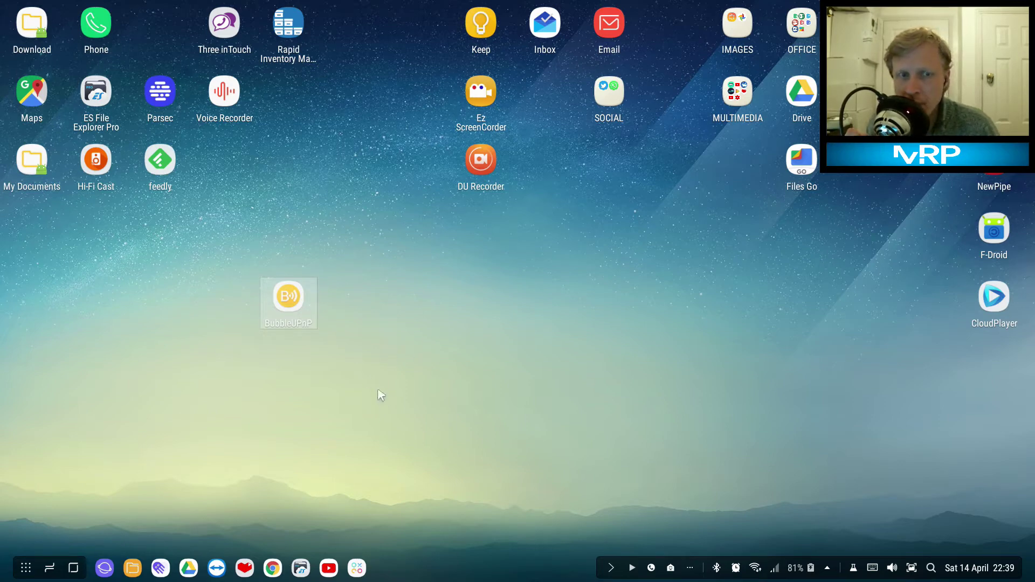
double_click(300, 317)
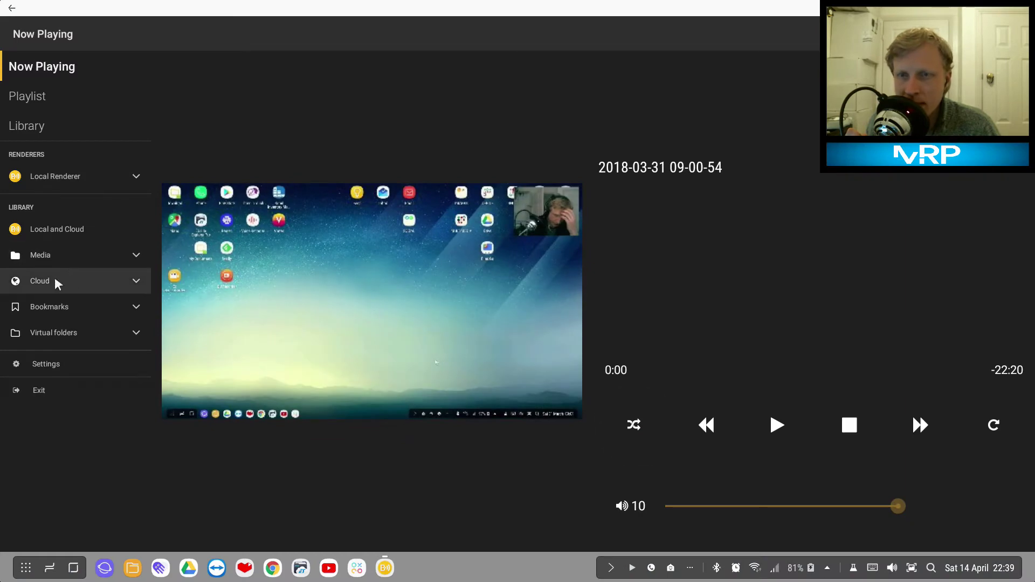
left_click(67, 369)
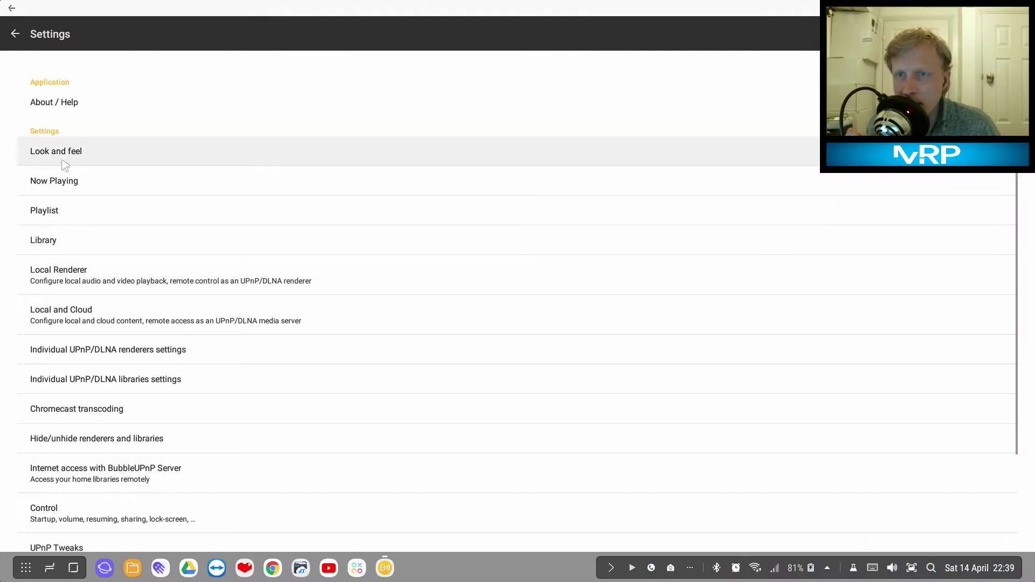
left_click(76, 151)
left_click(74, 113)
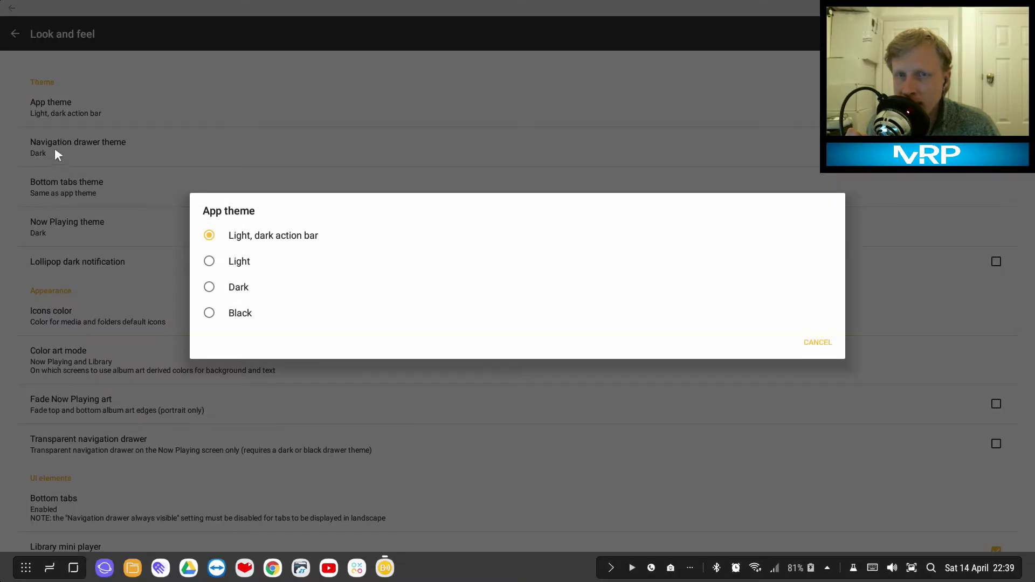
left_click(811, 343)
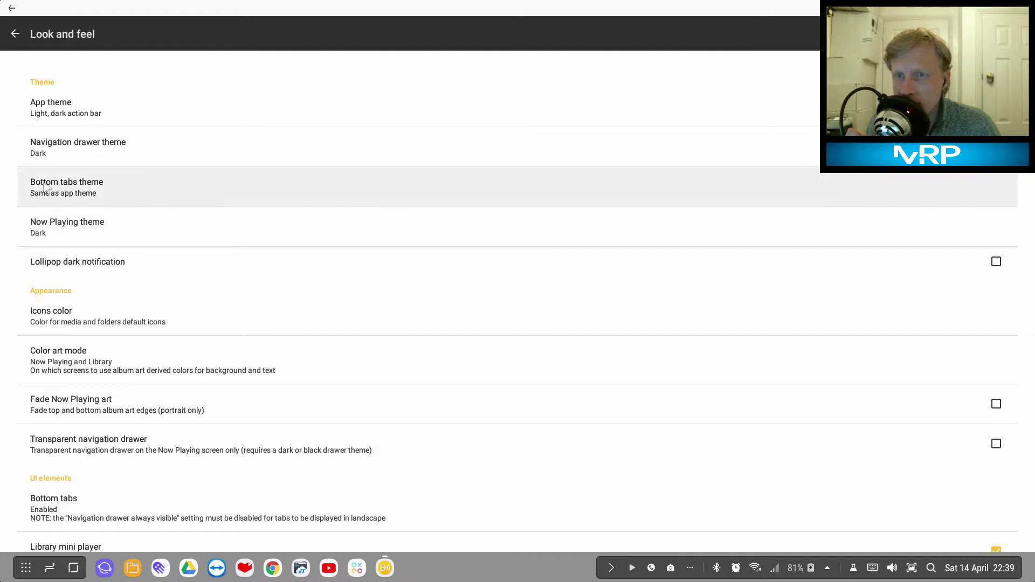
left_click(16, 36)
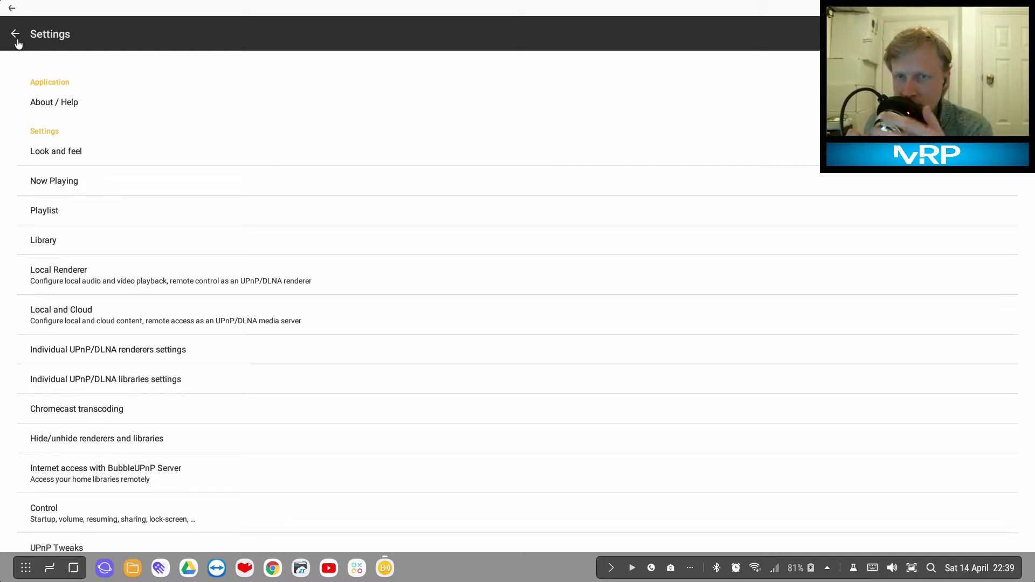
left_click(13, 34)
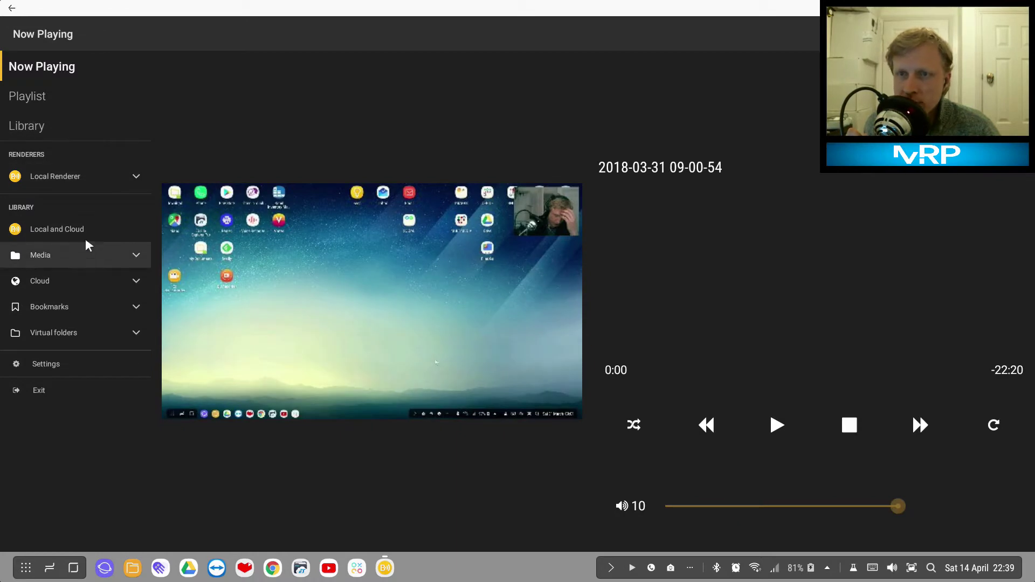
Examine the available renderers and the media and cloud sources listed in the navigation drawer
left_click(67, 183)
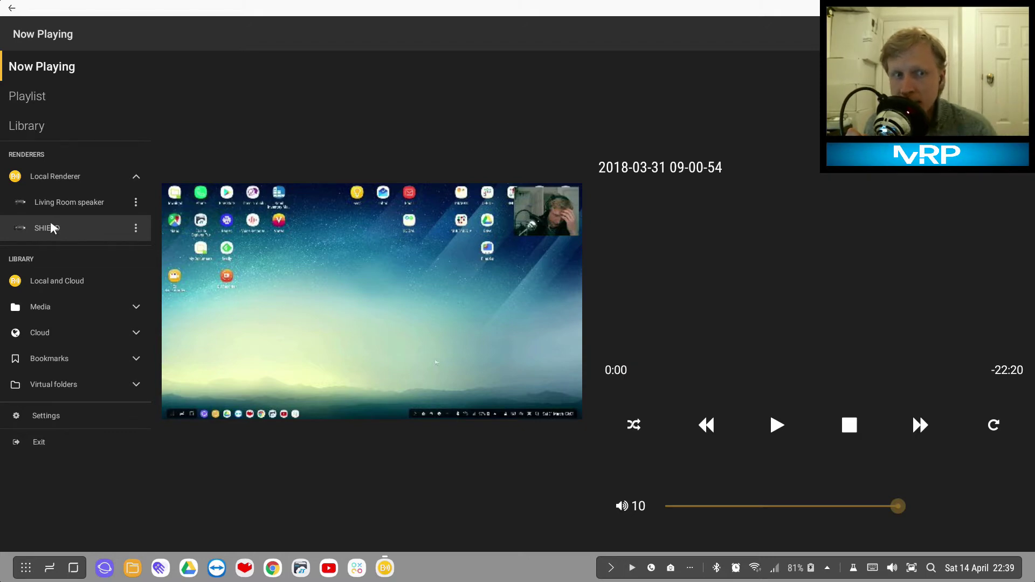
left_click(46, 178)
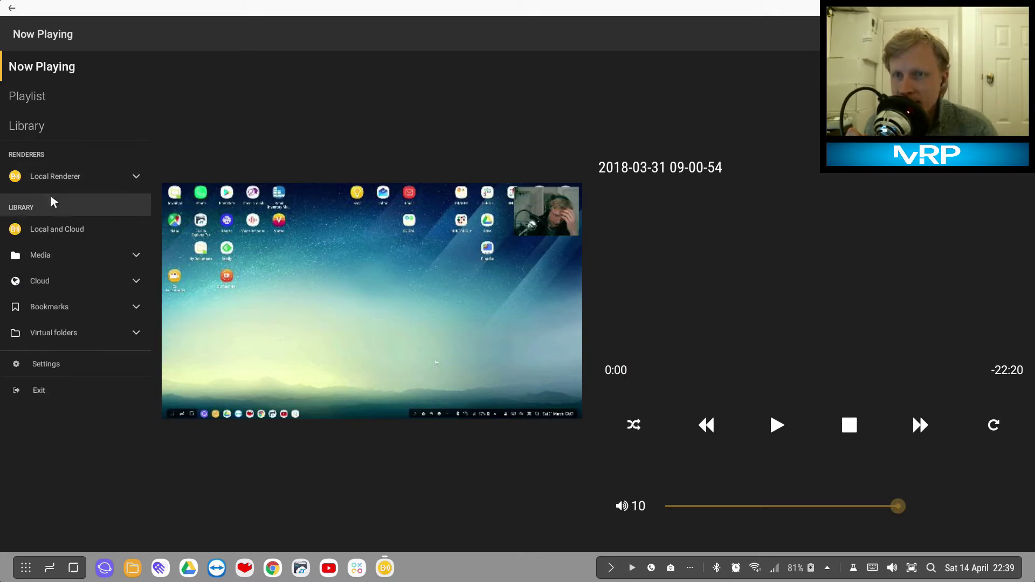
left_click(49, 257)
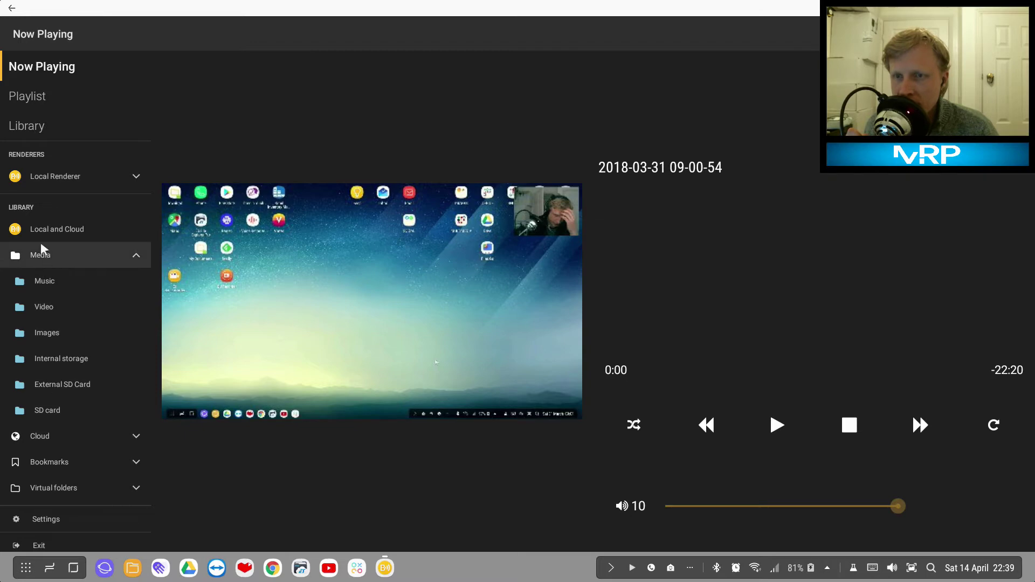
left_click(50, 252)
left_click(49, 283)
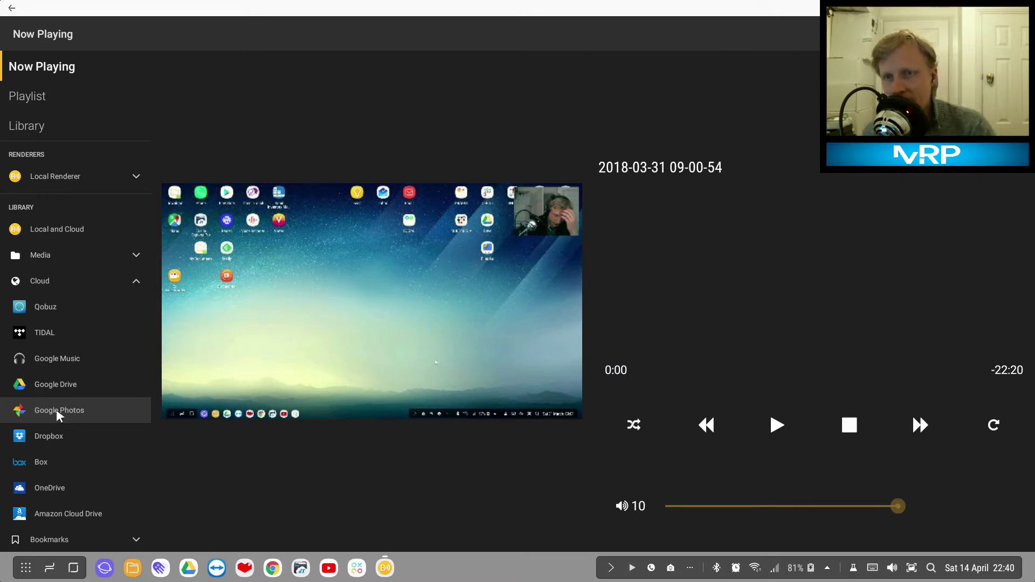
left_click(98, 281)
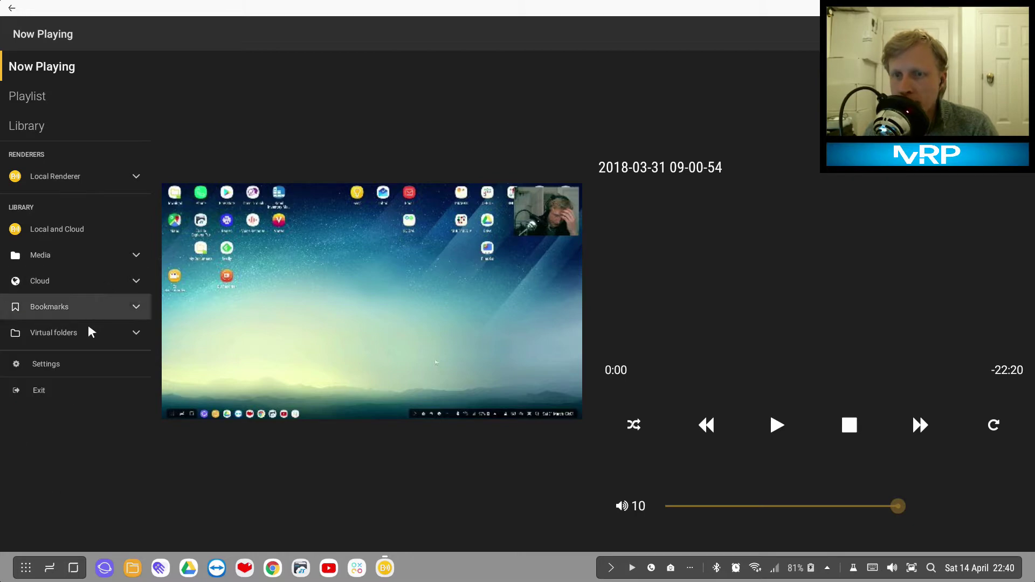
Review the Local and Cloud settings, including the media allowed for remote browsing, and return to Now Playing
left_click(68, 365)
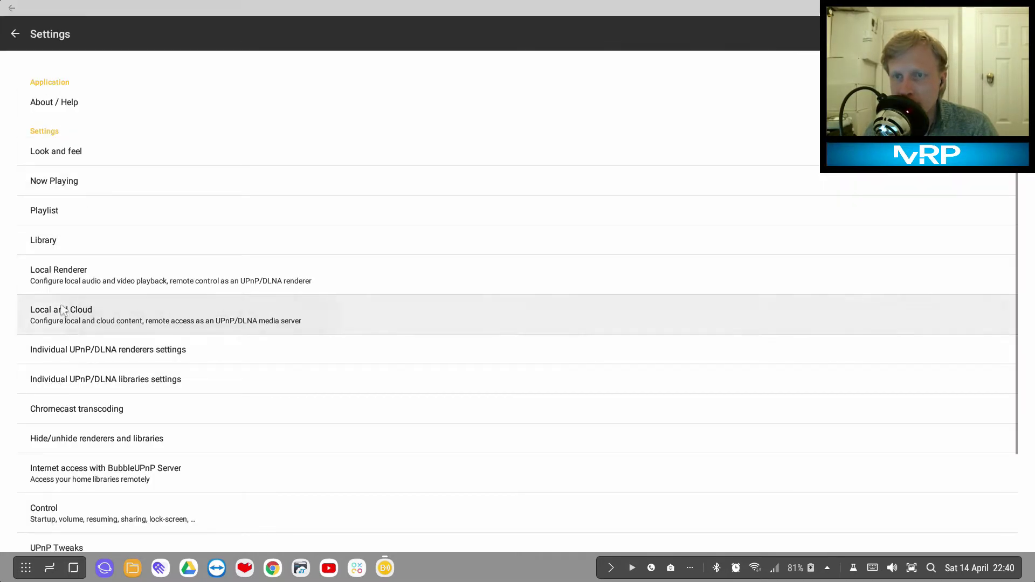
left_click(83, 310)
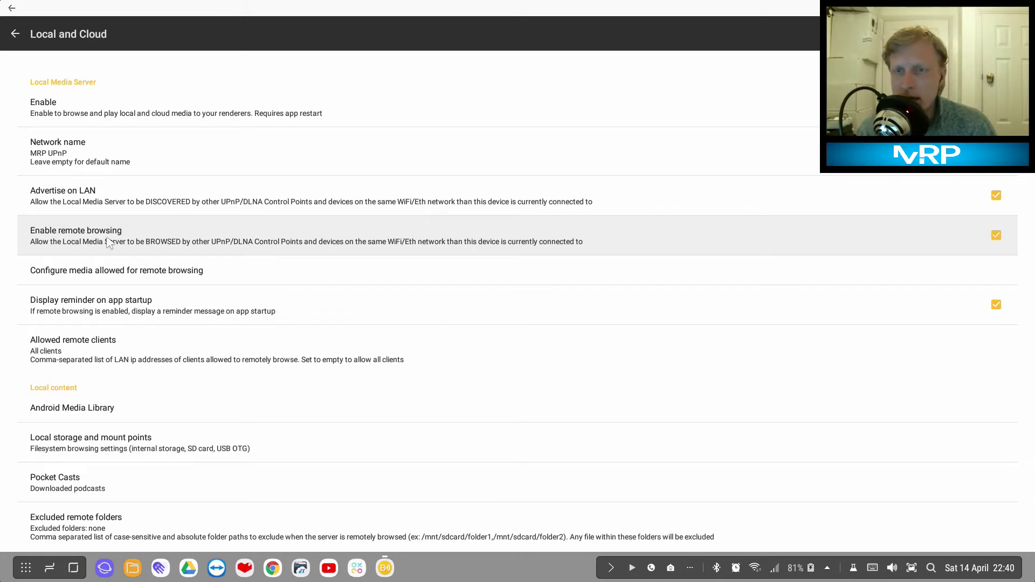
left_click(106, 273)
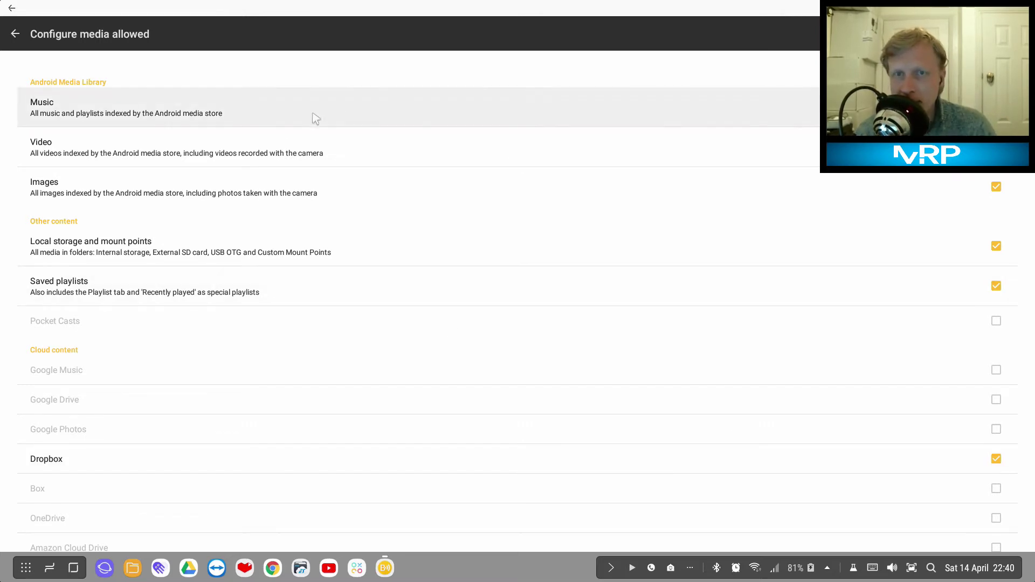
left_click(15, 34)
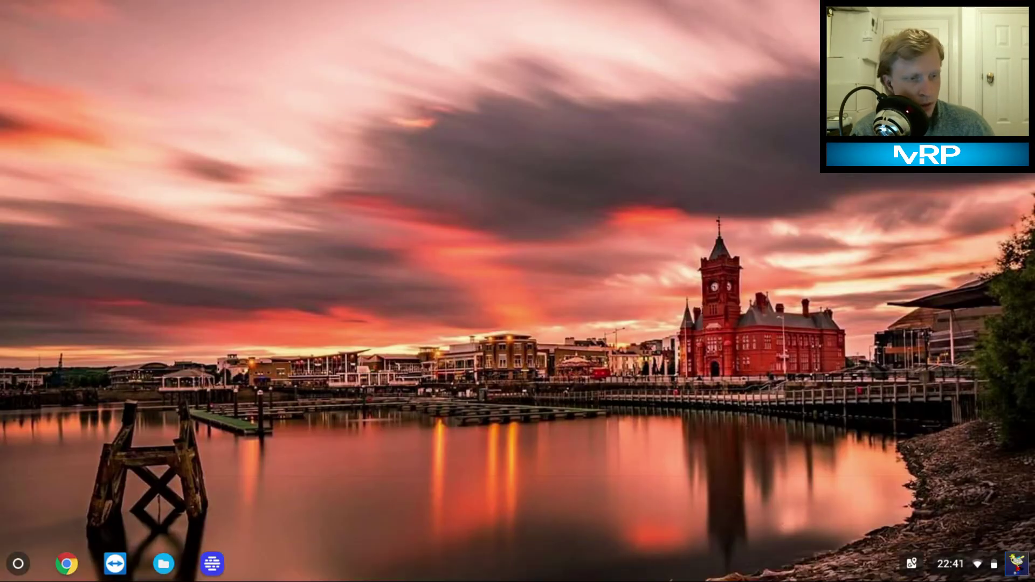
key("super")
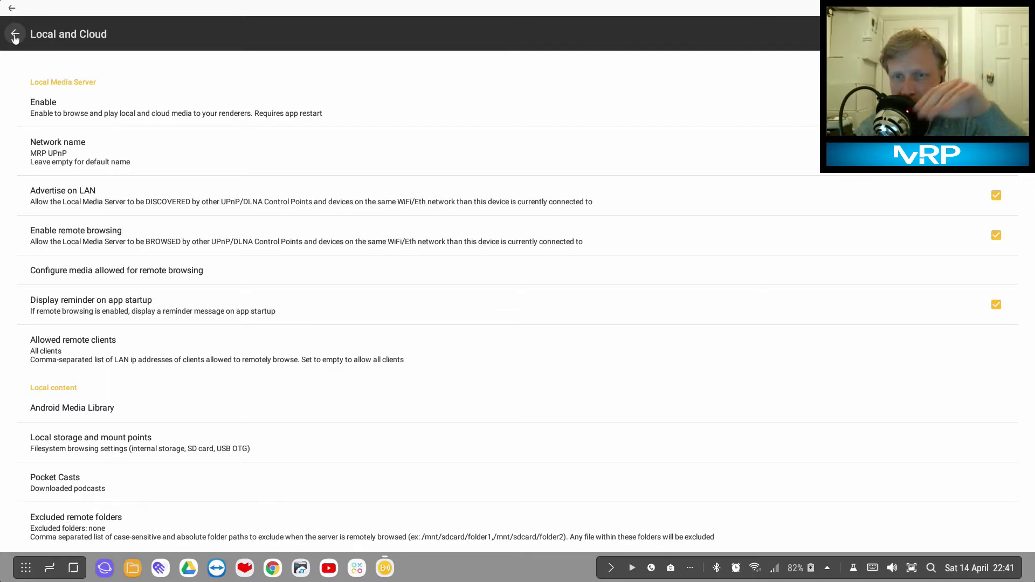
left_click(15, 35)
left_click(17, 35)
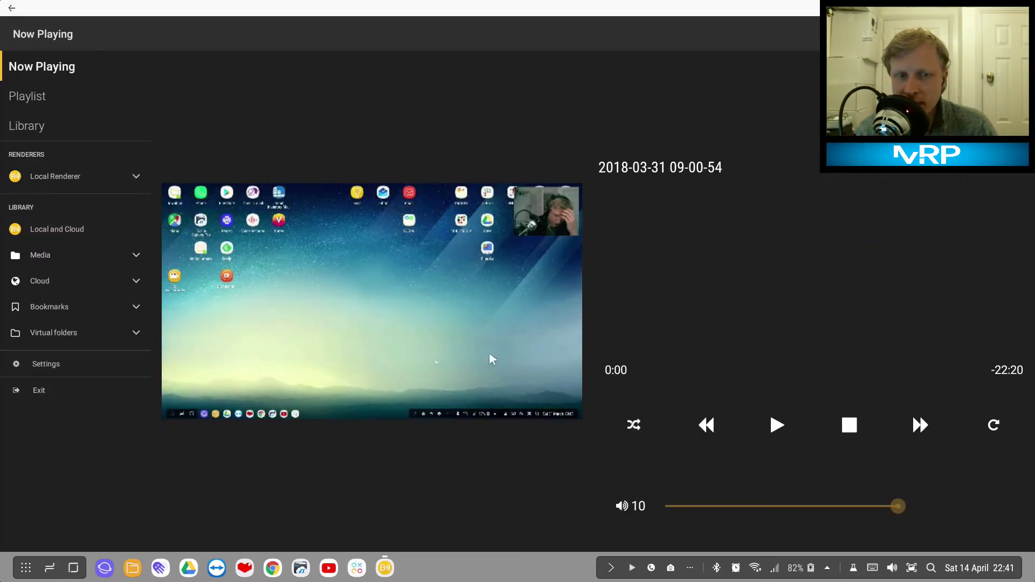
left_click(784, 420)
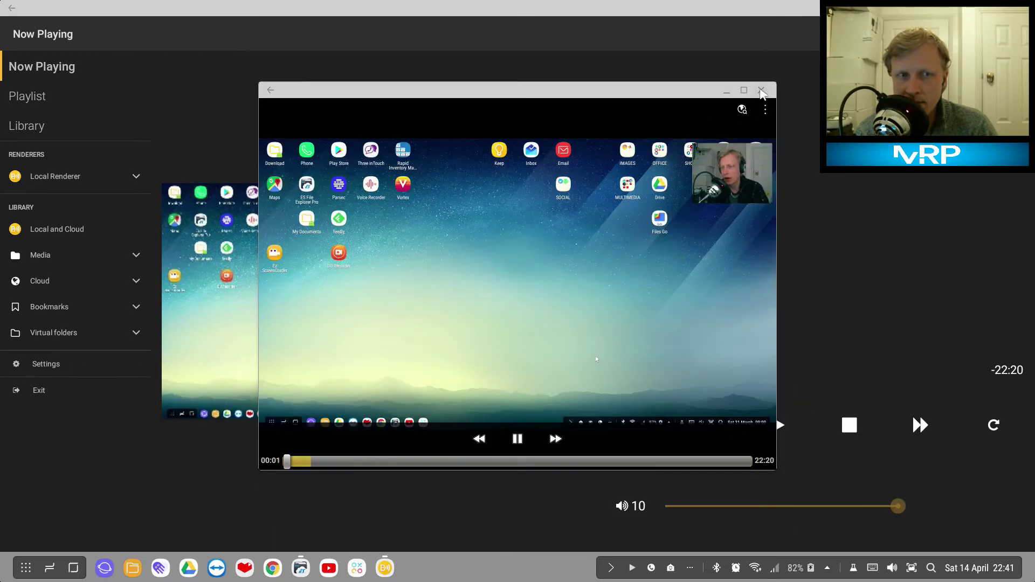
left_click(761, 90)
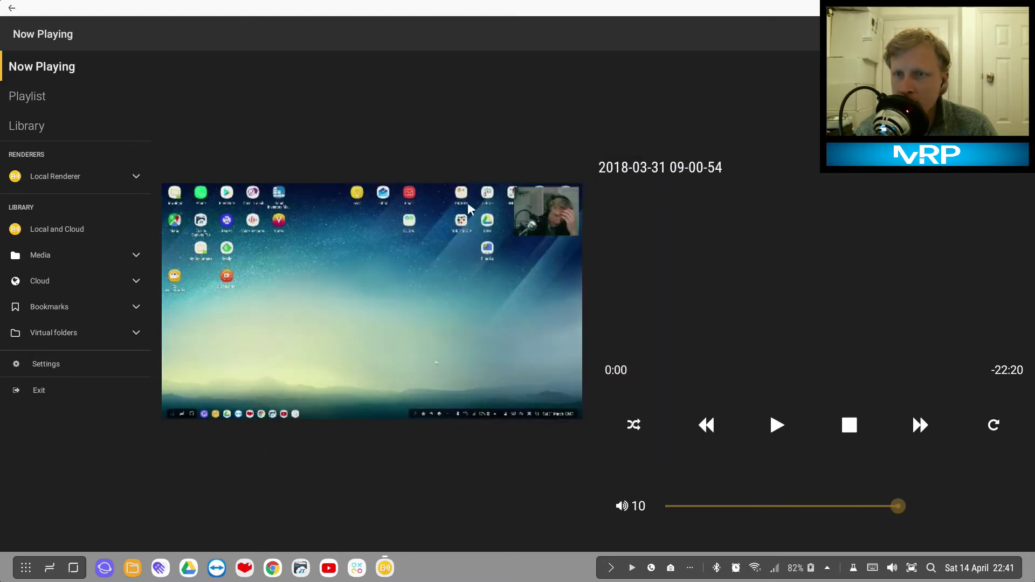
Browse the tracks in the MUSIC folder of the Dropbox cloud library
left_click(16, 258)
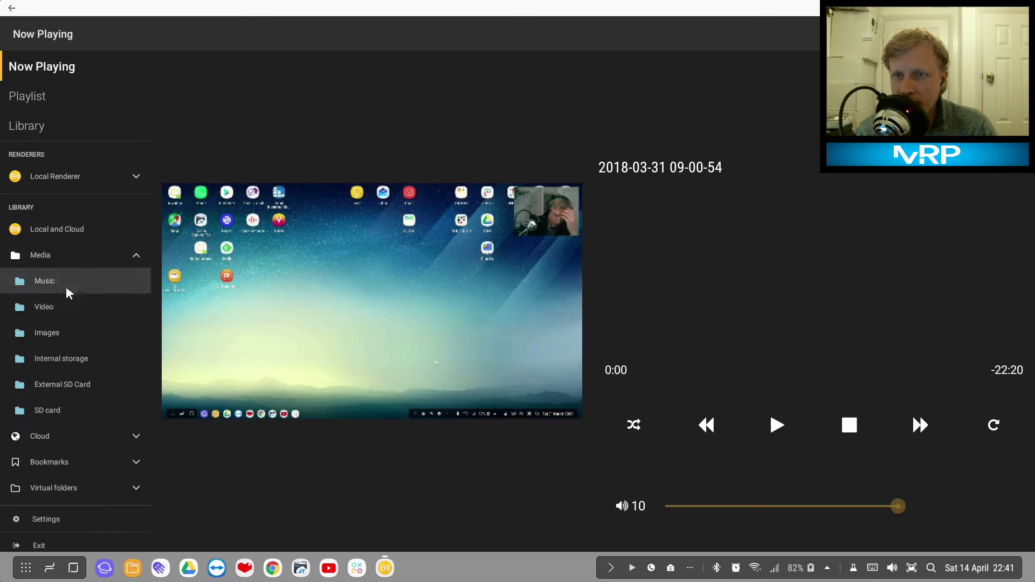
left_click(42, 261)
left_click(43, 281)
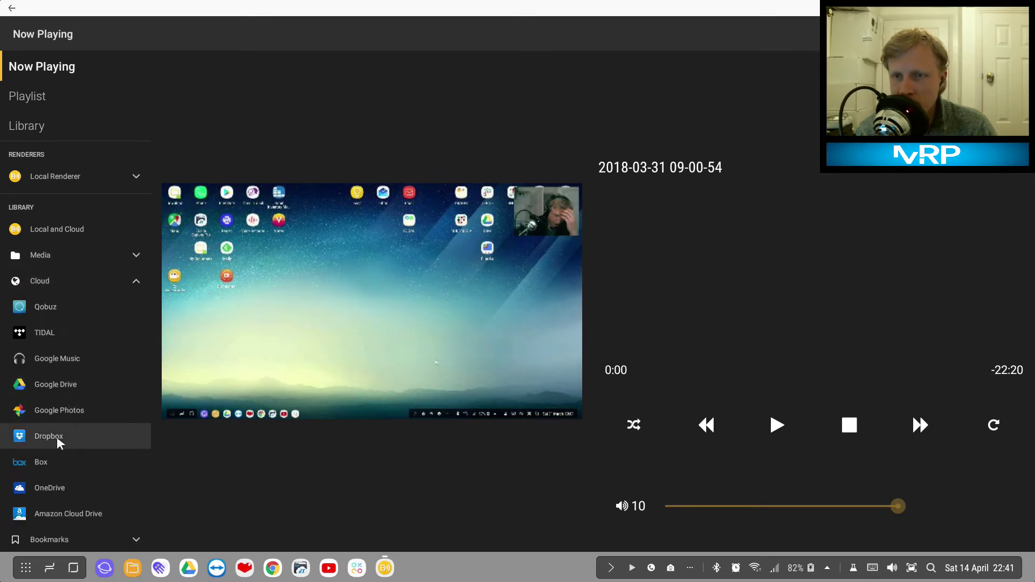
left_click(43, 439)
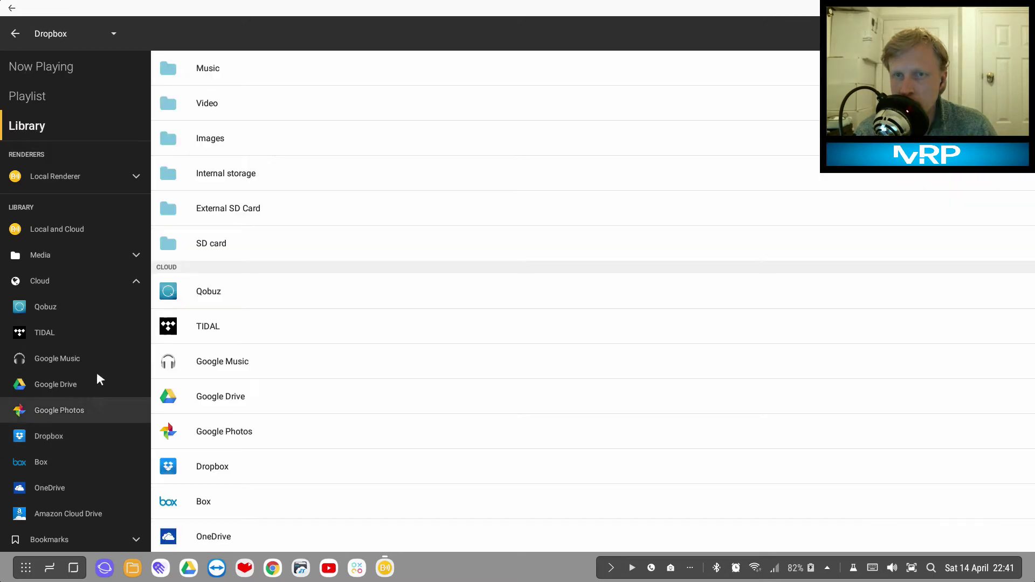
left_click(228, 114)
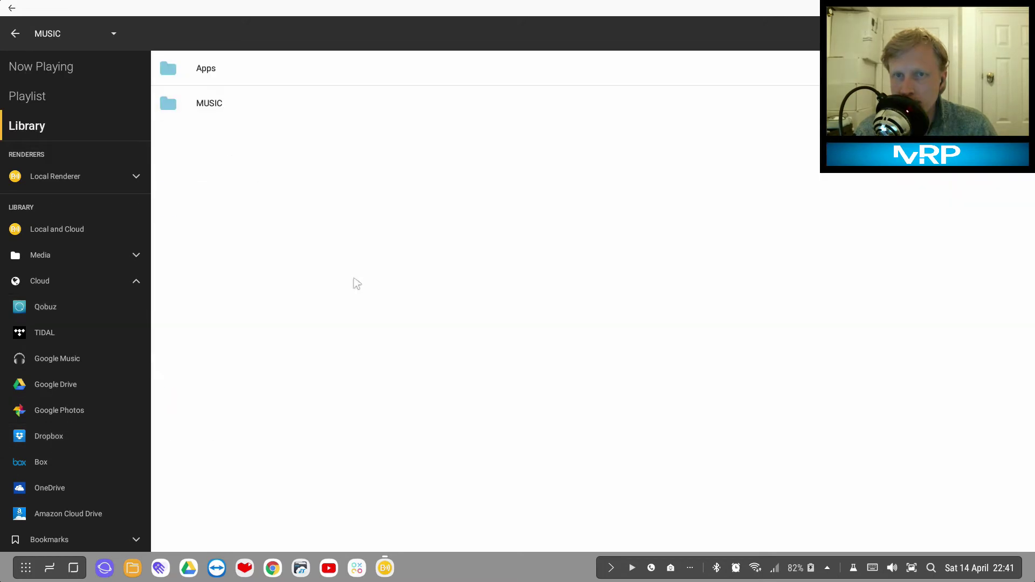
scroll(407, 199, "down", 10)
scroll(388, 337, "up", 10)
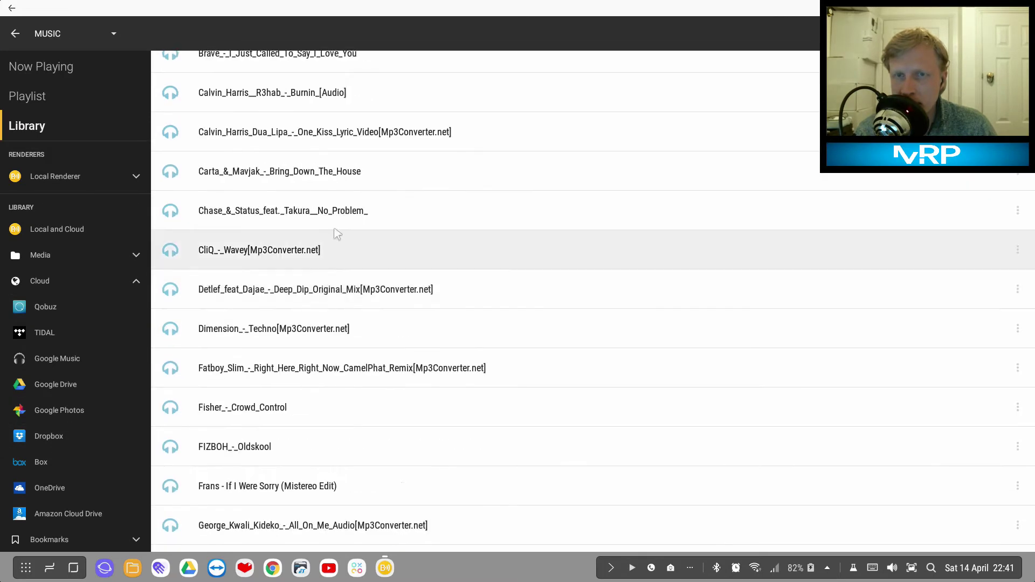
left_click(45, 283)
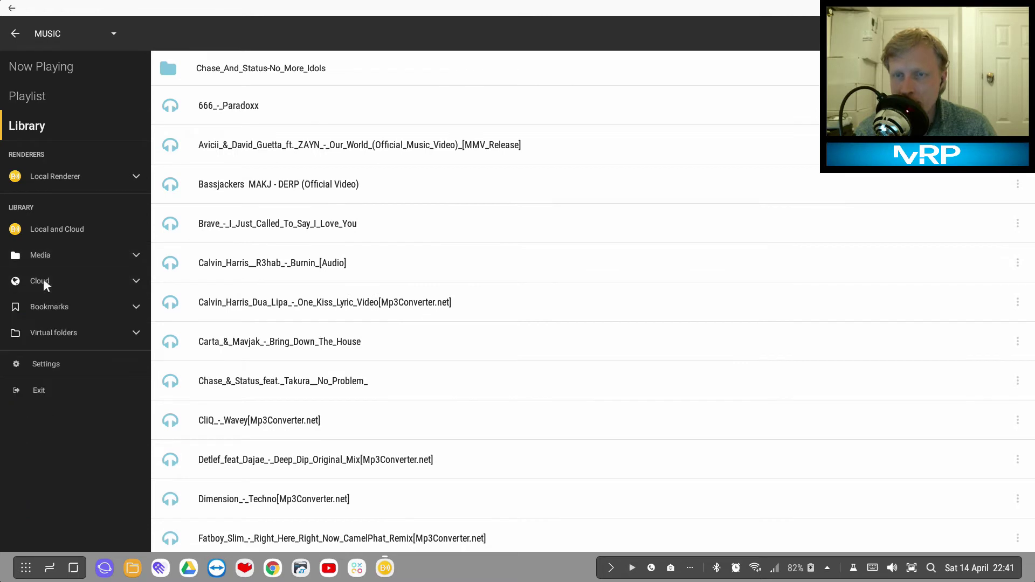
Look over the main list of settings categories and return to the top of the Dropbox library
left_click(46, 371)
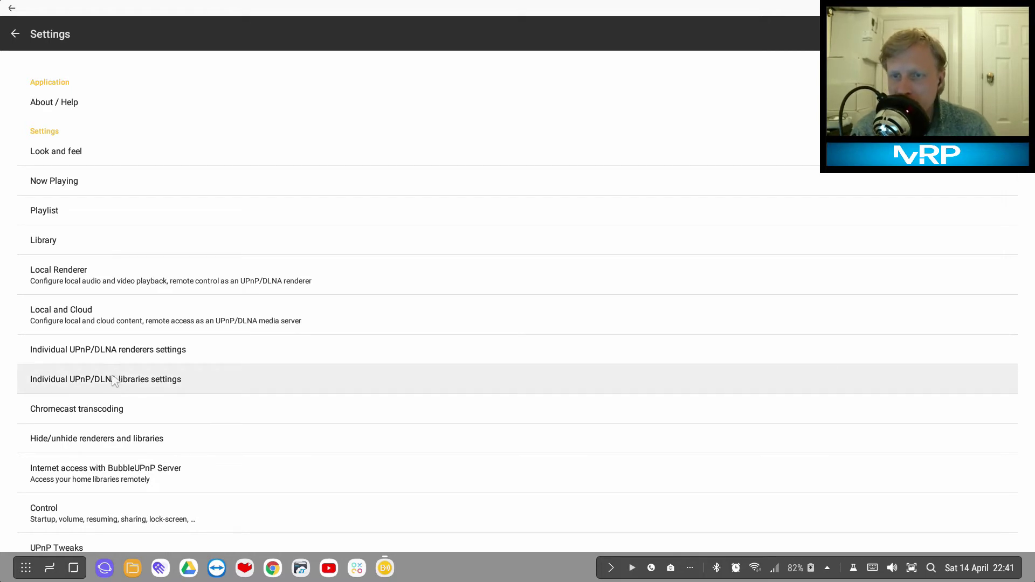
scroll(113, 388, "down", 5)
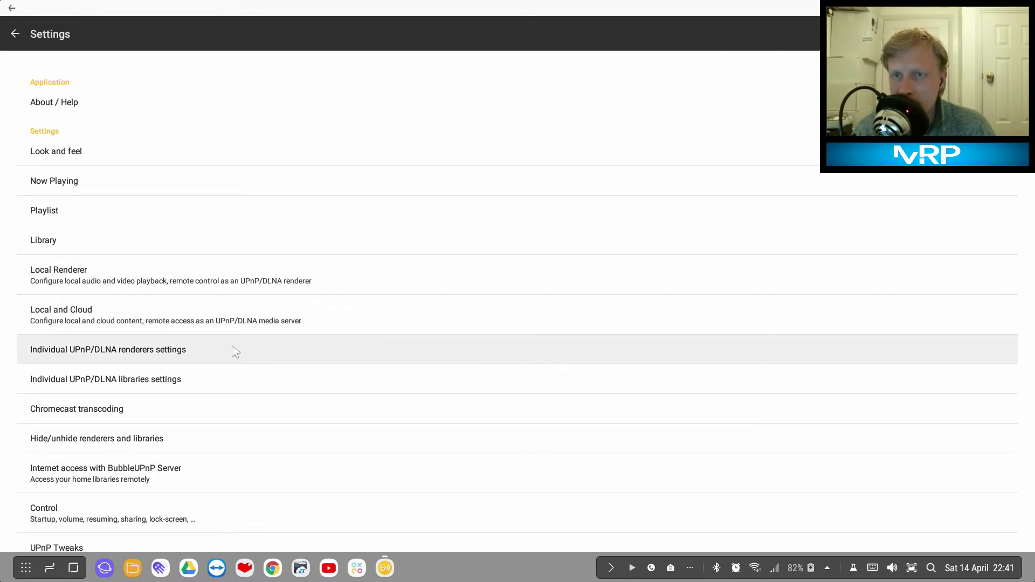
left_click(15, 34)
left_click(15, 34)
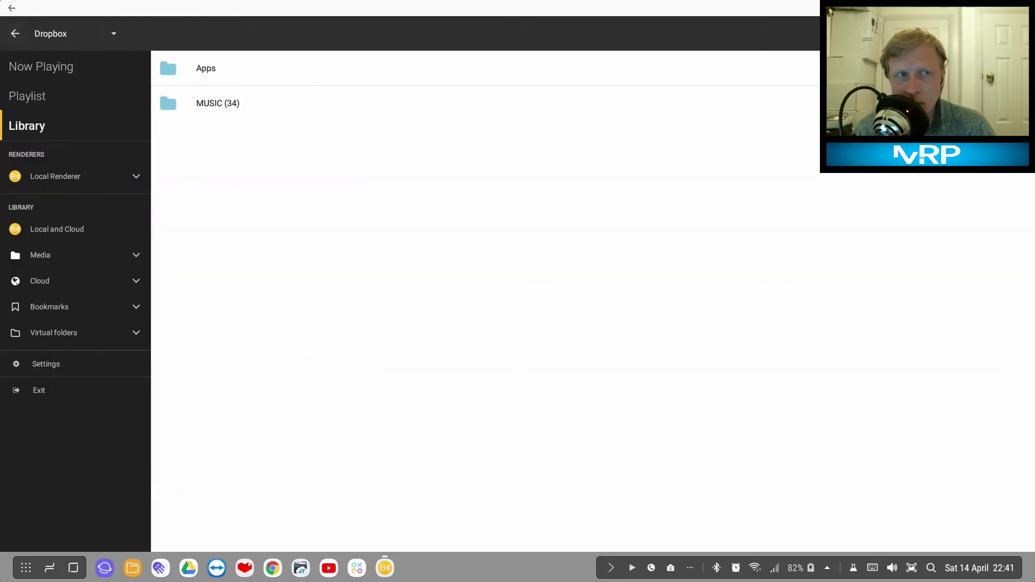
Leave BubbleUPnP for the desktop and check its Local Renderer playback notification
left_click(15, 34)
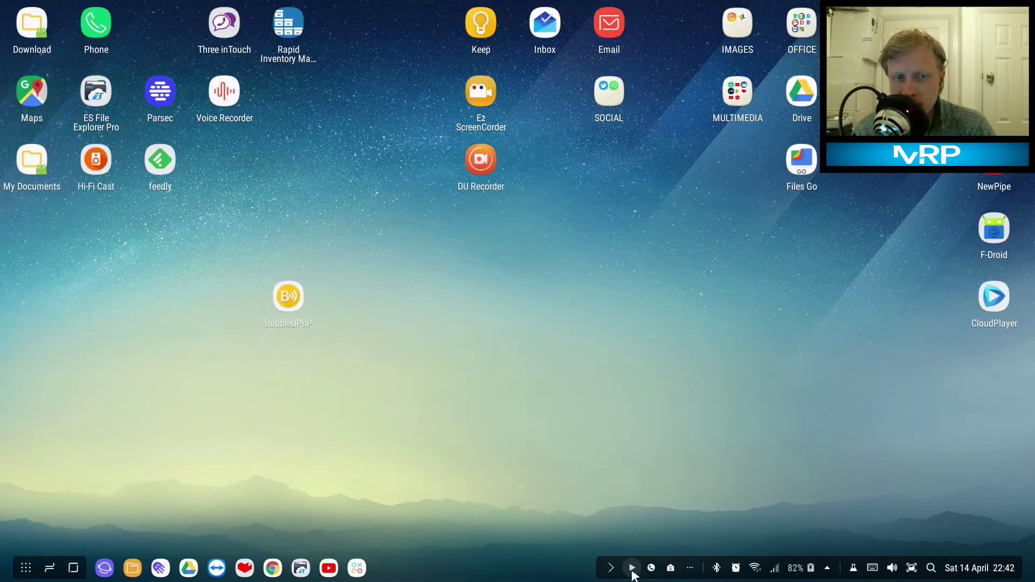
left_click(689, 569)
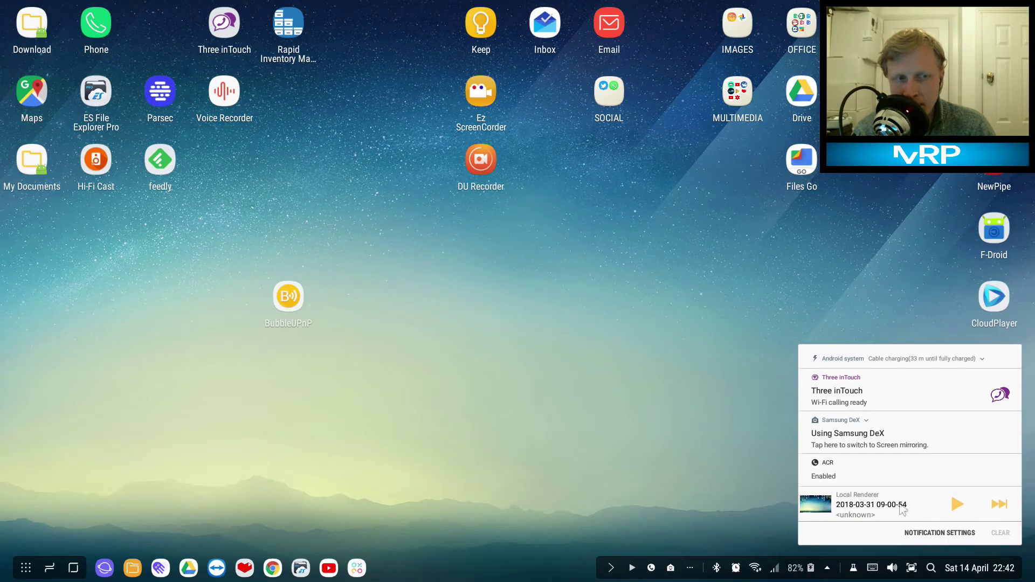
left_click(729, 486)
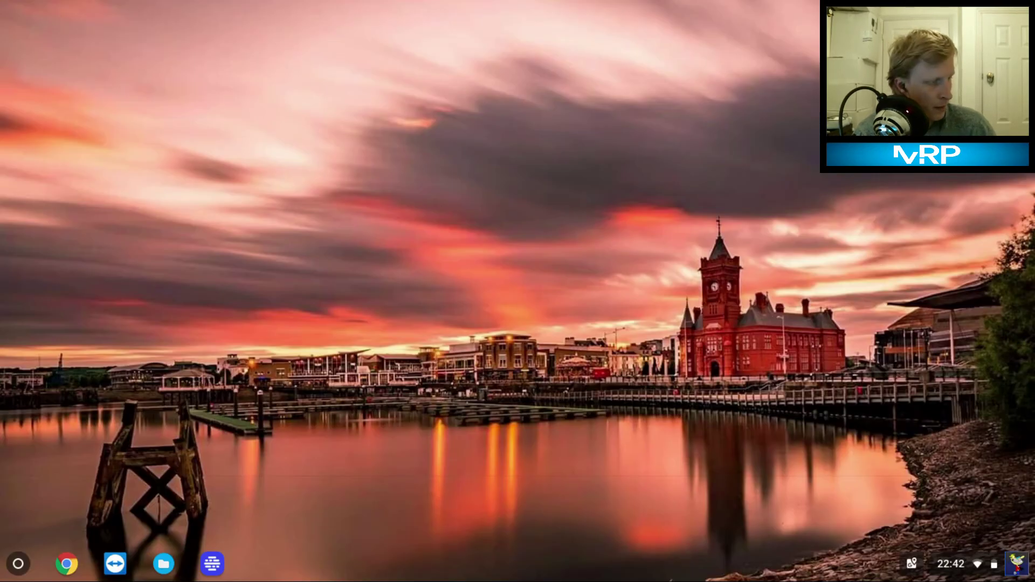
Switch to VLC on the Chromebook and open the MRP UPnP server from the local network
key("super")
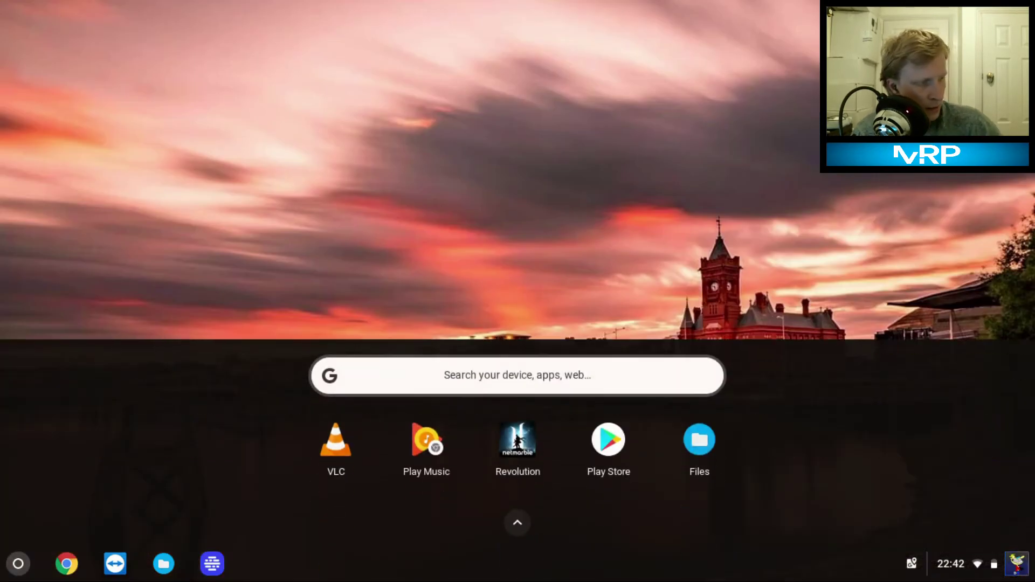
left_click(338, 438)
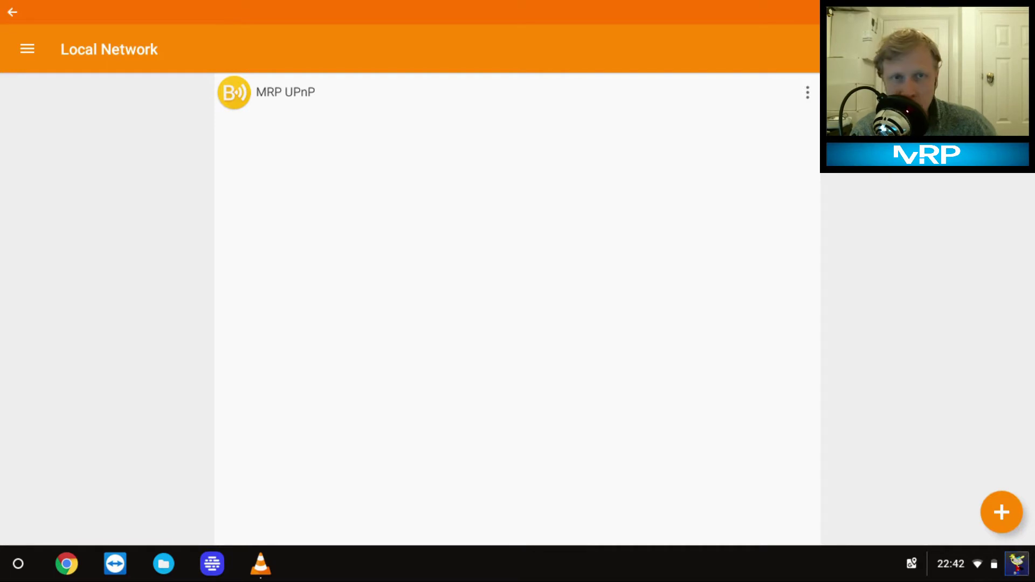
left_click(285, 92)
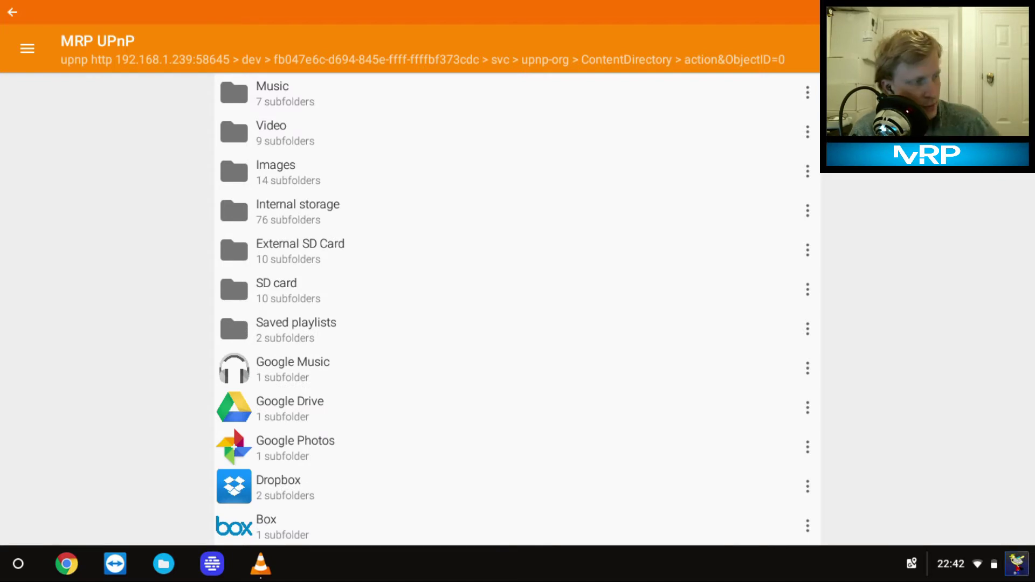
Open the MOVIES folder inside Downloads on the External SD Card of the MRP UPnP server
scroll(518, 307, "down", 3)
scroll(518, 307, "up", 5)
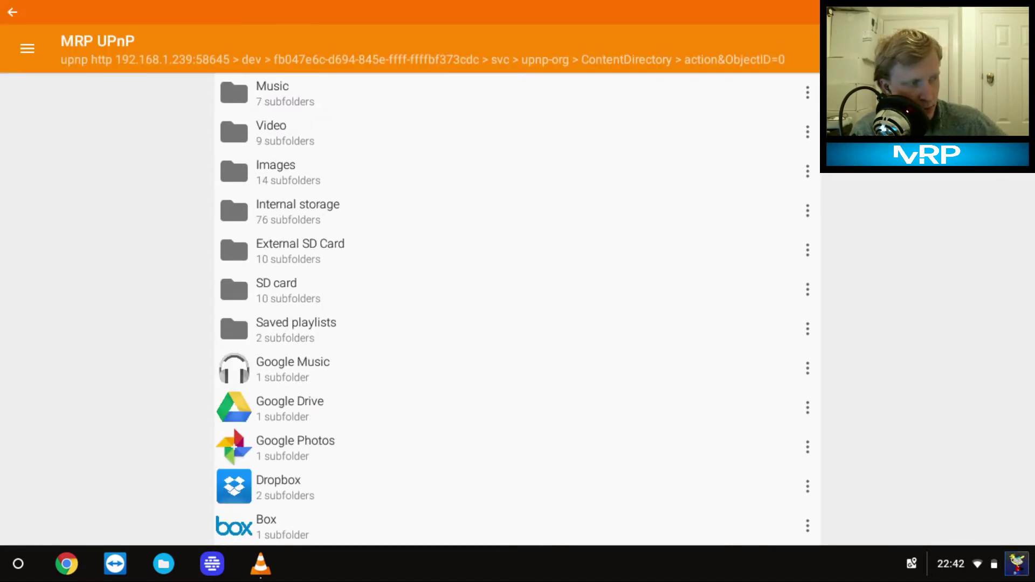
left_click(300, 250)
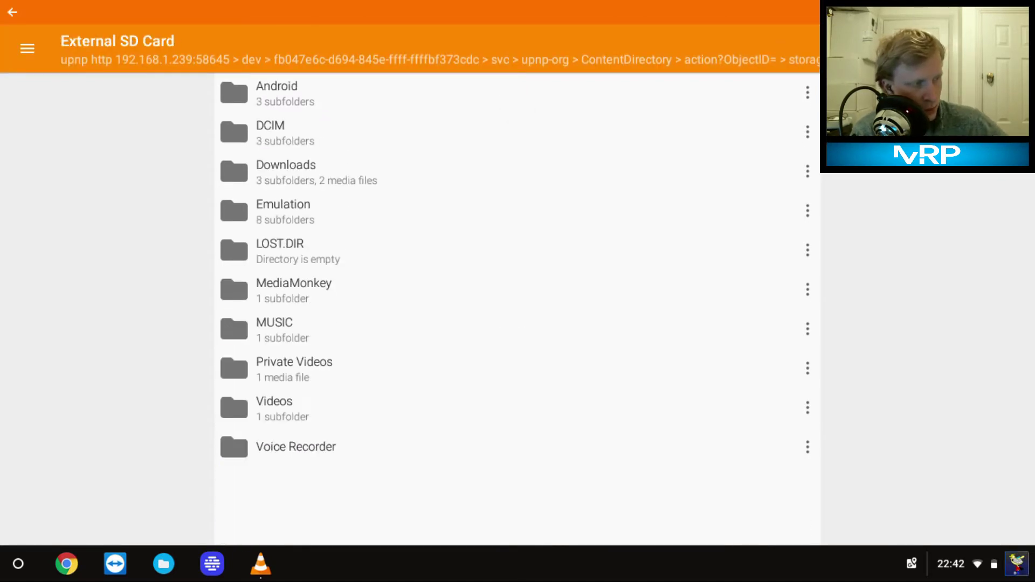
left_click(286, 170)
left_click(278, 131)
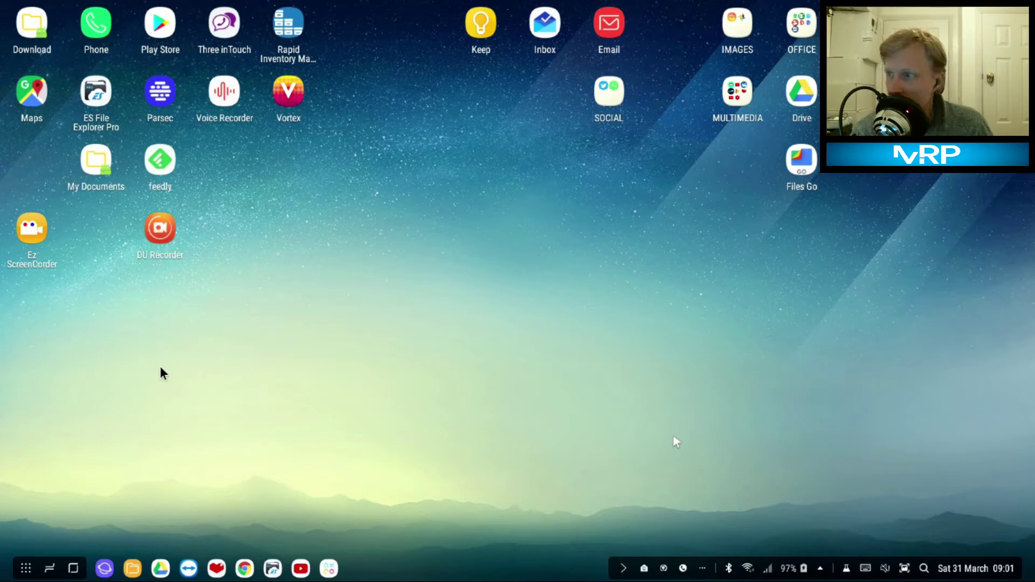
left_click(157, 411)
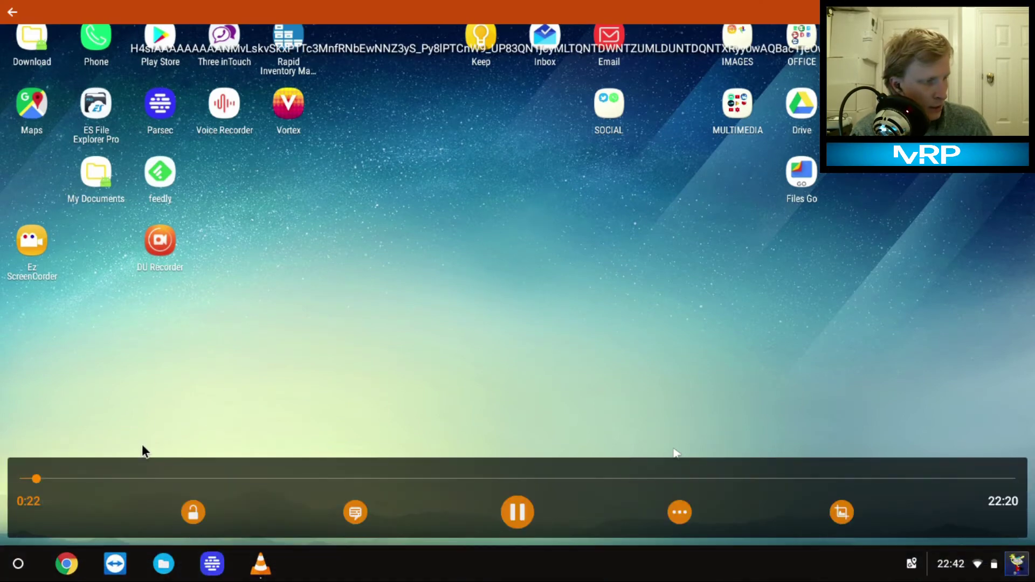
left_click(196, 479)
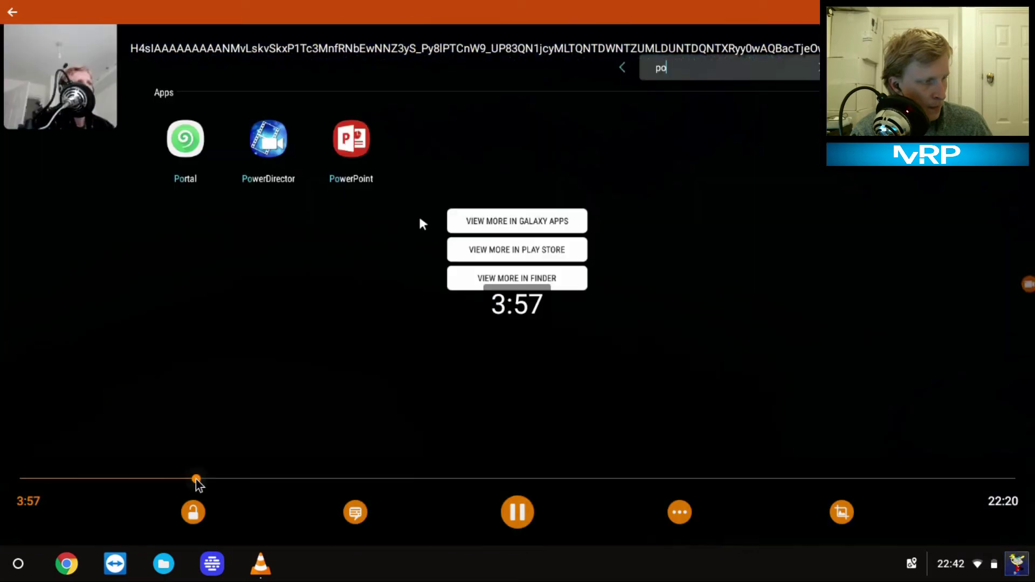
left_click(202, 479)
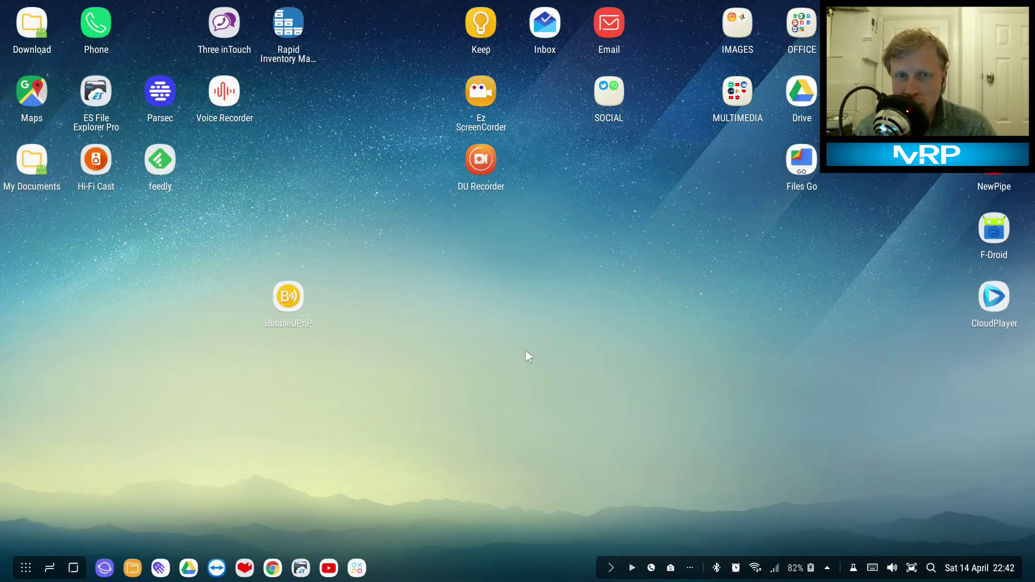
right_click(518, 345)
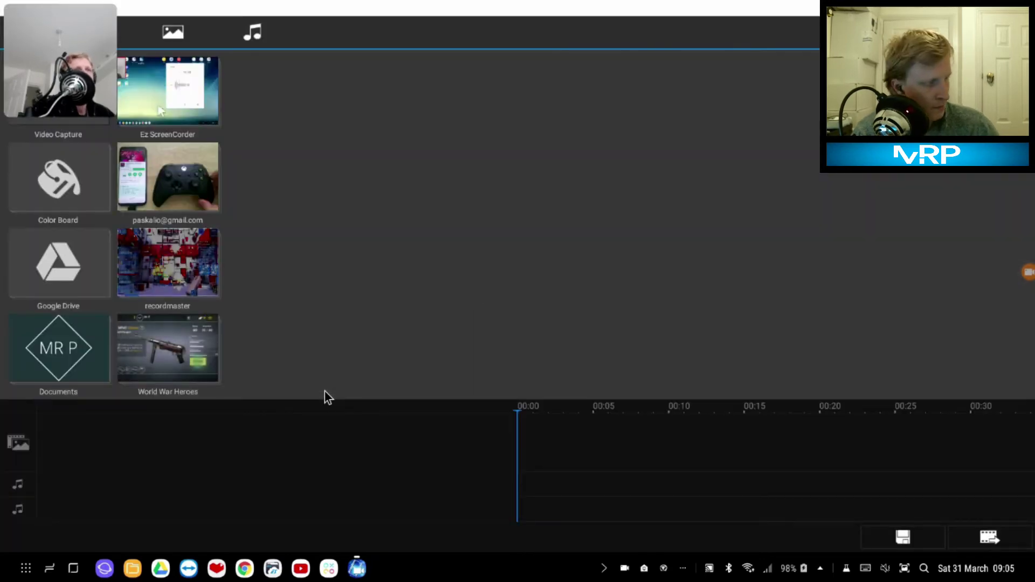
key("space")
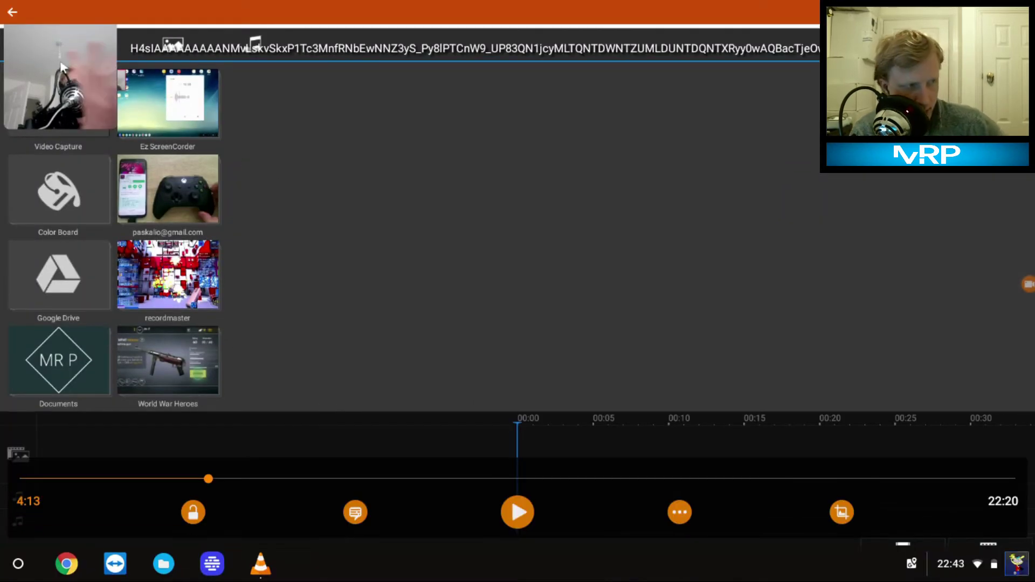
key("Escape")
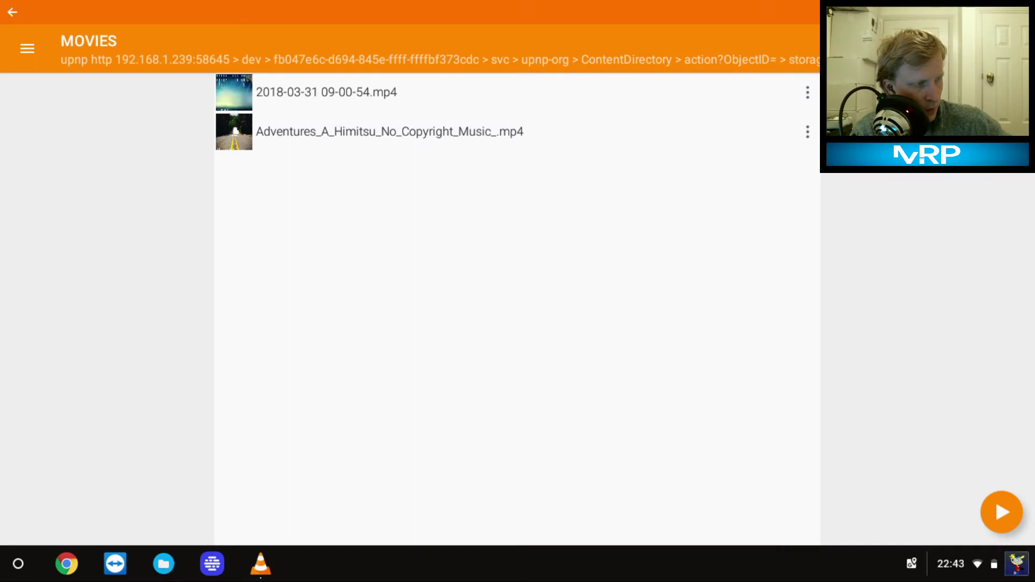
Reopen the Downloads folder from the External SD Card and play Adventures_A_Himitsu_No_Copyright_Music_.mp4 from its MOVIES folder, closing the player at the end
key("Escape")
key("Escape")
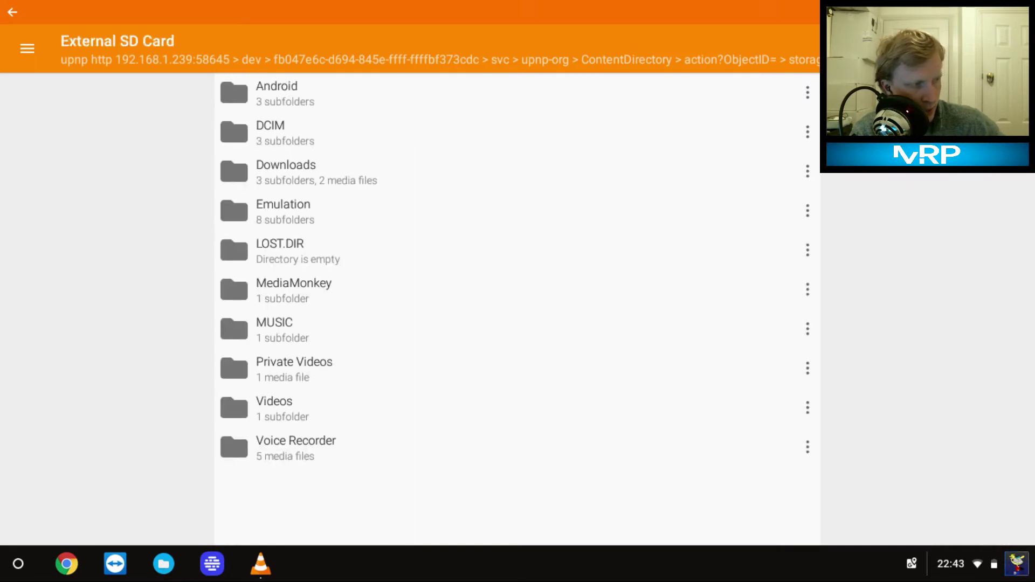
key("Return")
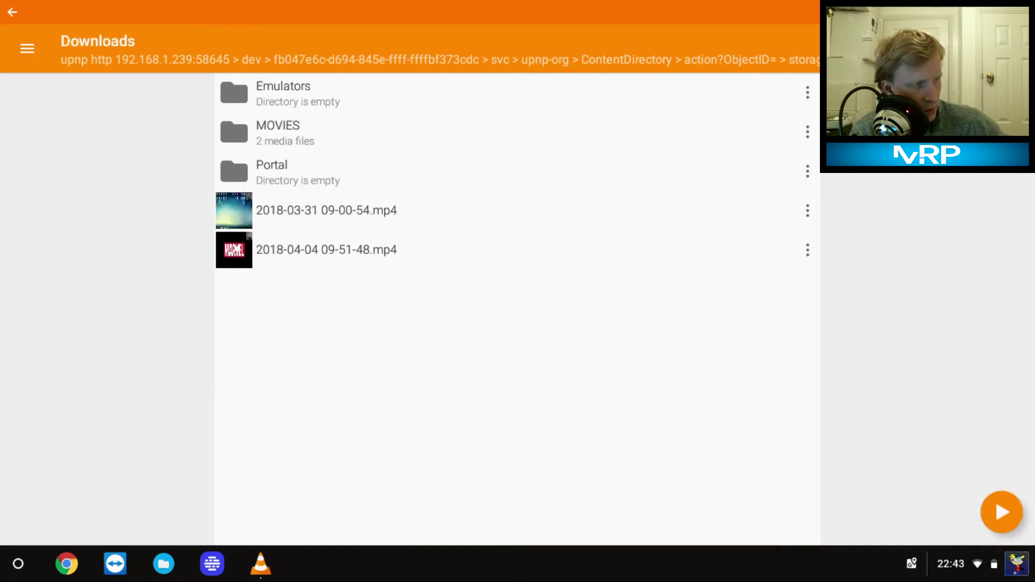
key("Down")
key("Return")
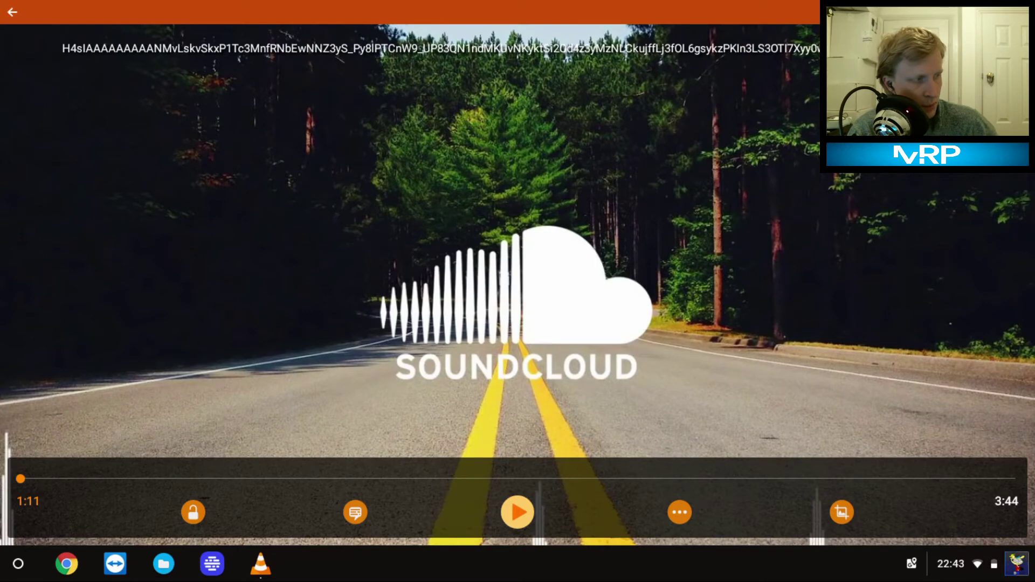
key("Escape")
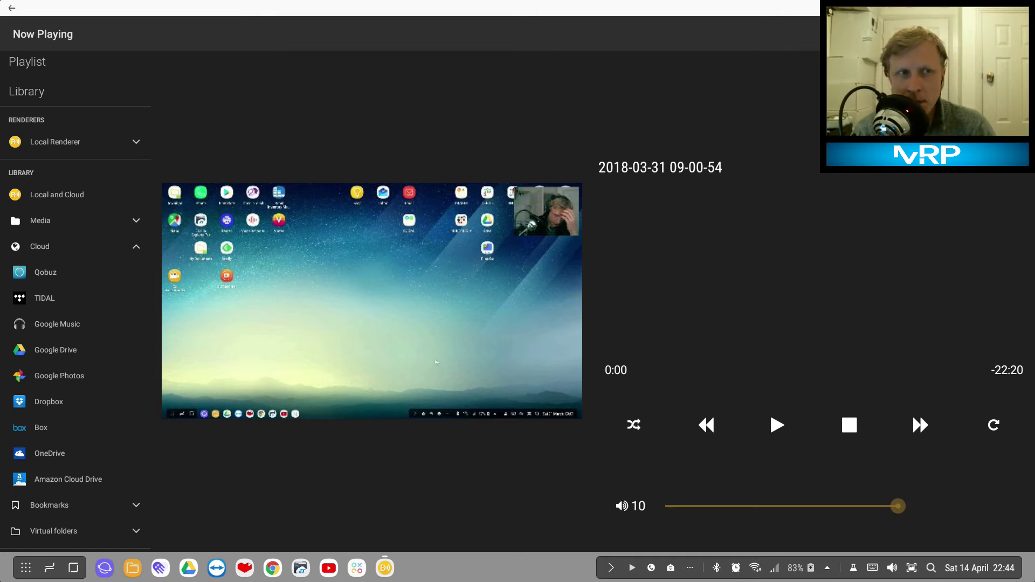
Leave BubbleUPnP, search the Play Store for bubbleupnp and open the BubbleUPnP for DLNA/Chromecast page
key("Escape")
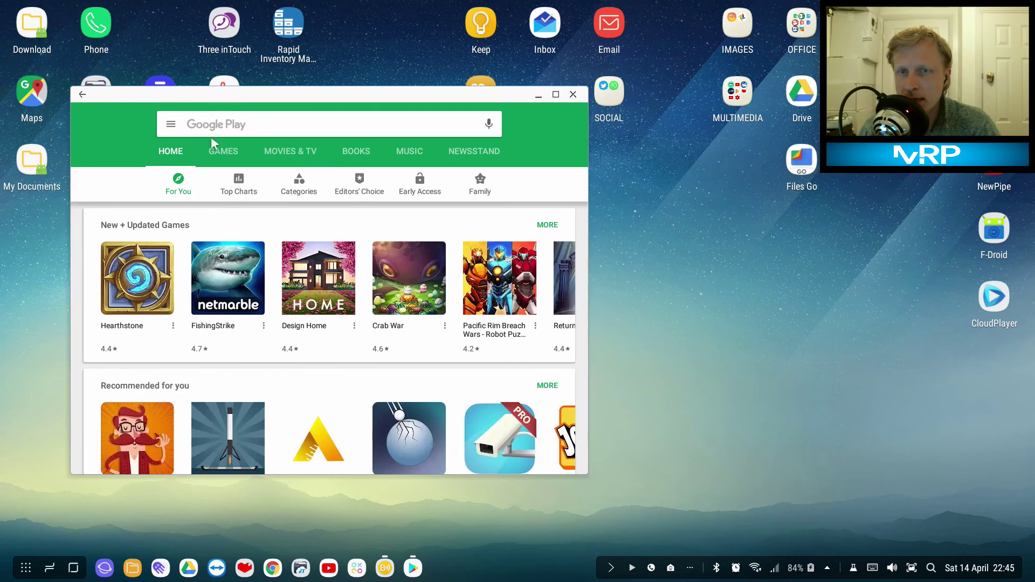
left_click(218, 131)
type("bubbleup")
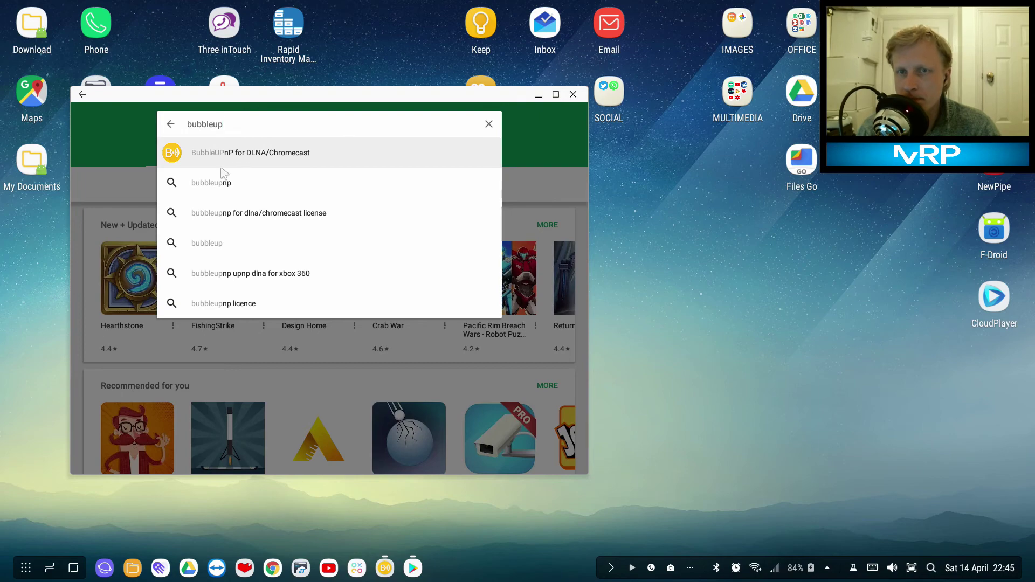
left_click(222, 181)
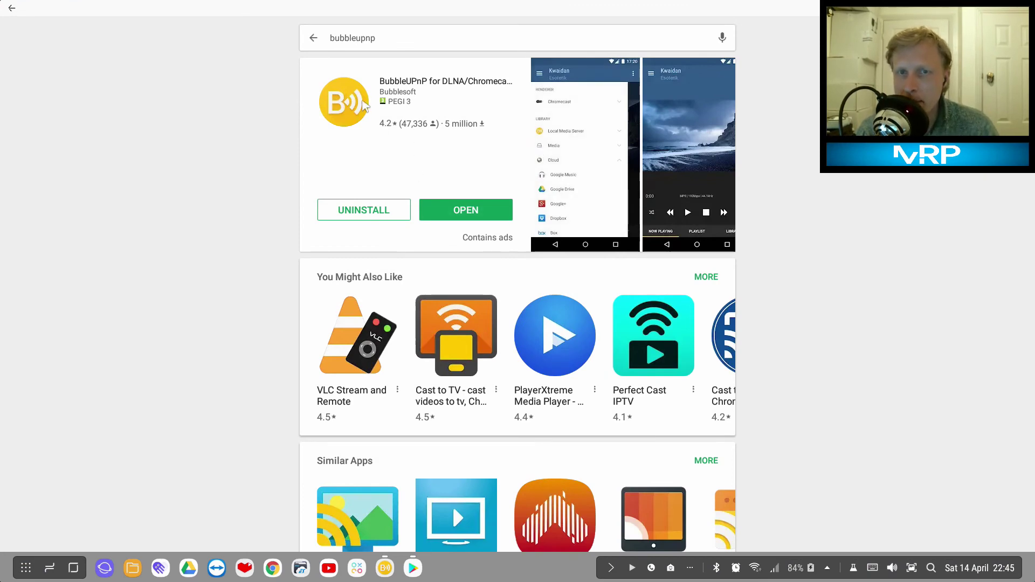
left_click(363, 104)
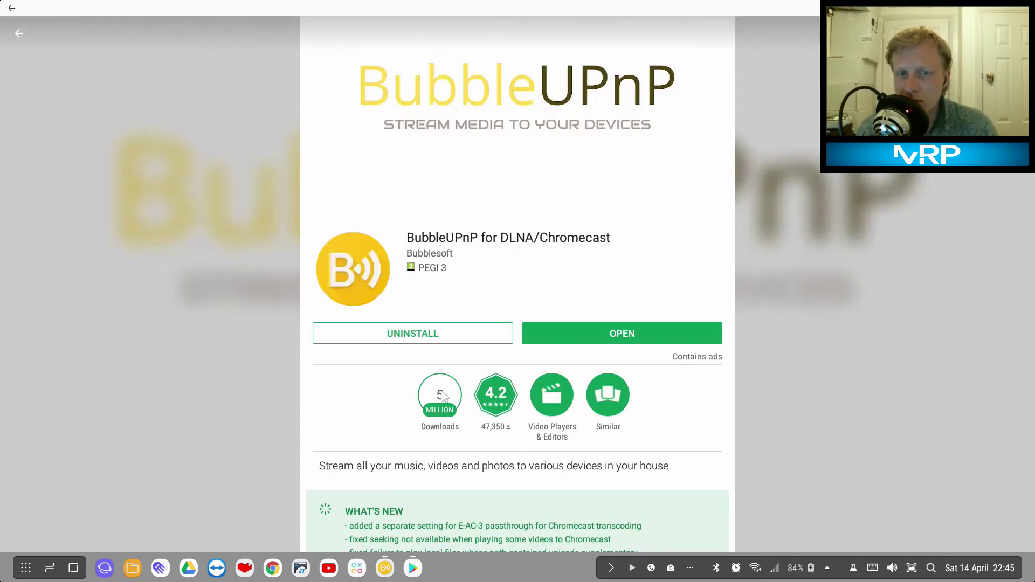
Review the BubbleUPnP UPnP/DLNA License page, reached from the Bubblesoft apps listed on the app's page, and close the Play Store
scroll(439, 423, "down", 5)
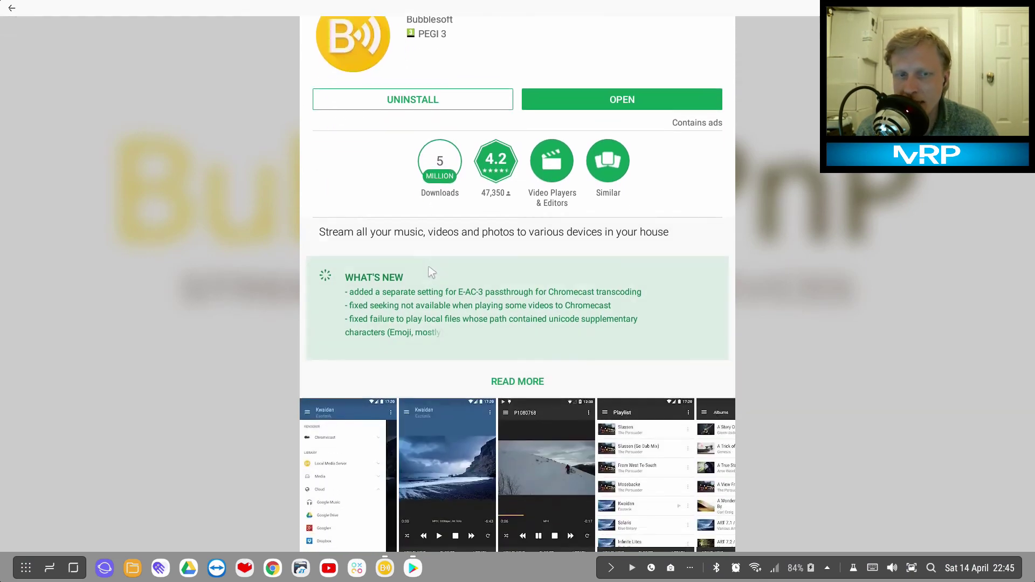
scroll(431, 272, "down", 6)
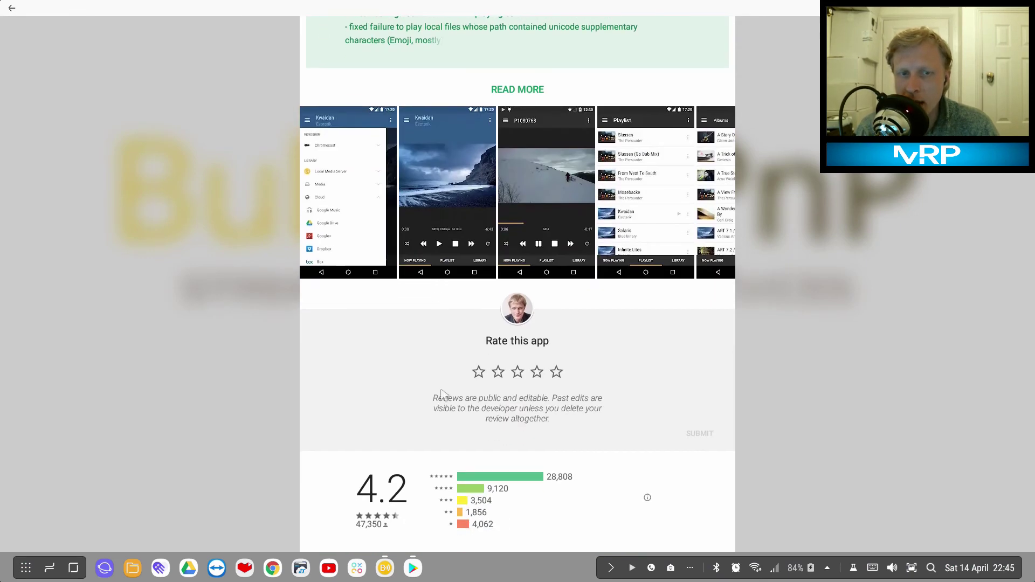
scroll(442, 399, "down", 8)
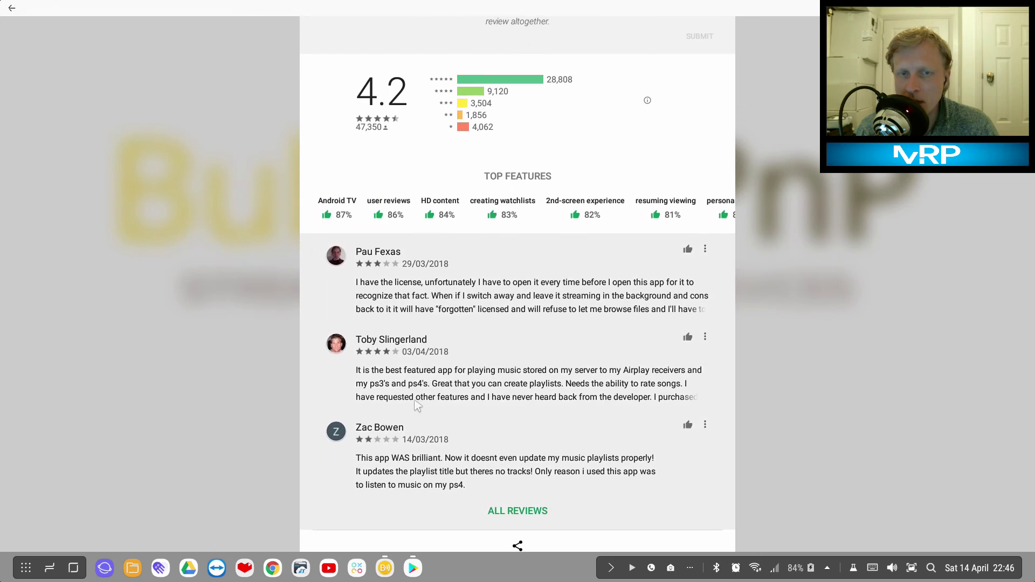
scroll(420, 404, "down", 10)
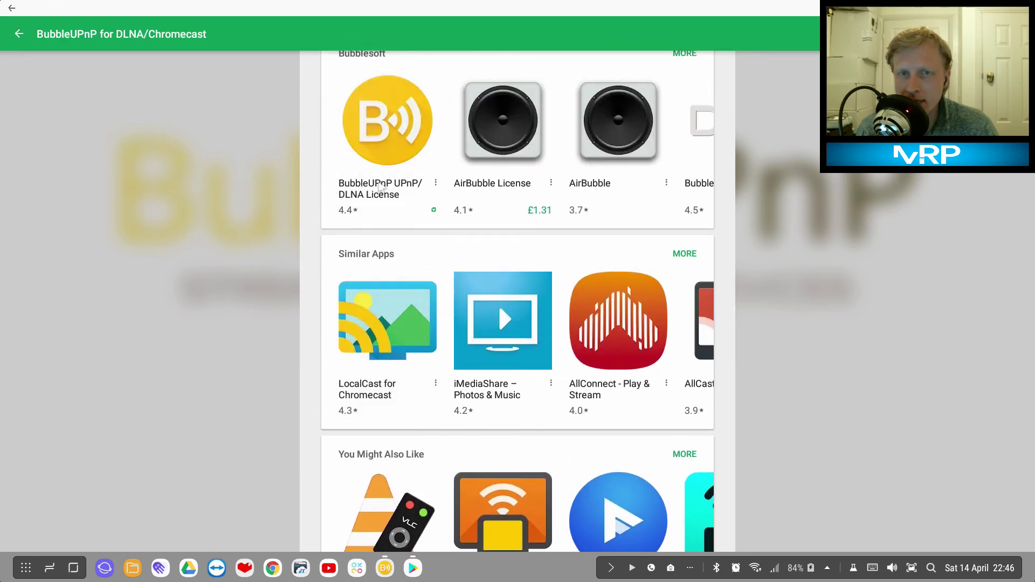
left_click(387, 190)
left_click_drag(492, 335, 485, 209)
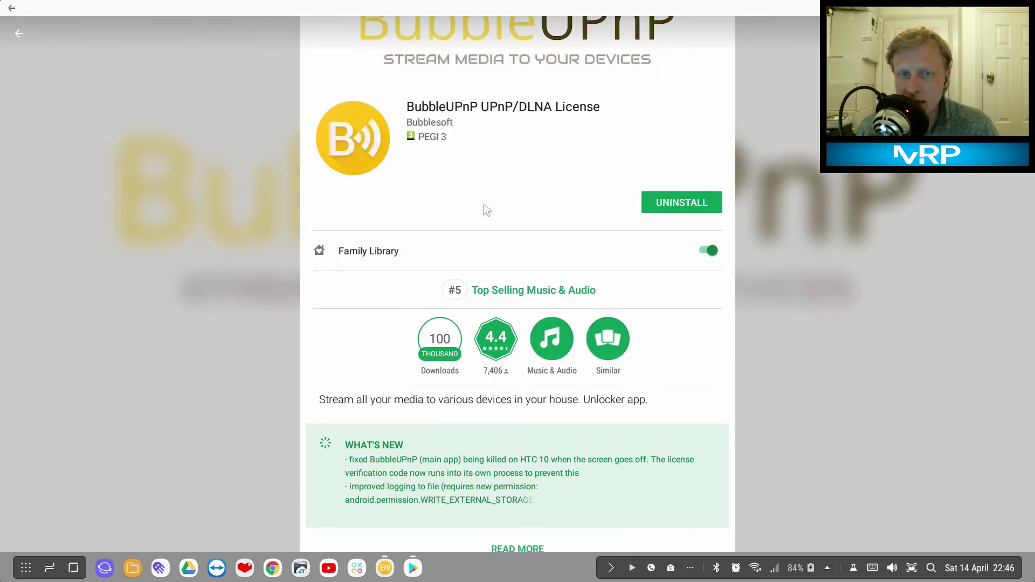
left_click_drag(436, 412, 450, 272)
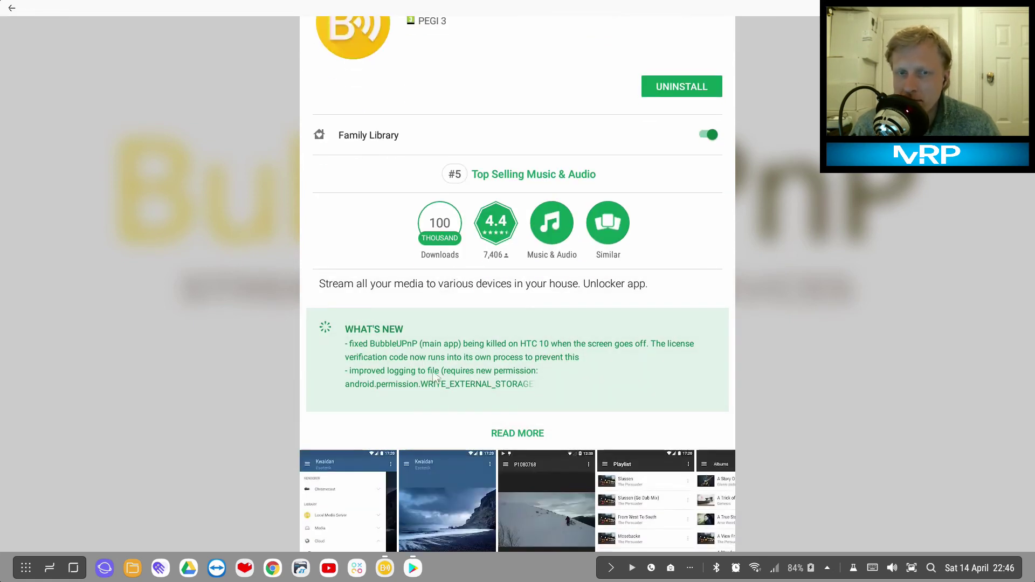
left_click_drag(466, 282, 412, 210)
scroll(412, 210, "up", 5)
left_click(1022, 7)
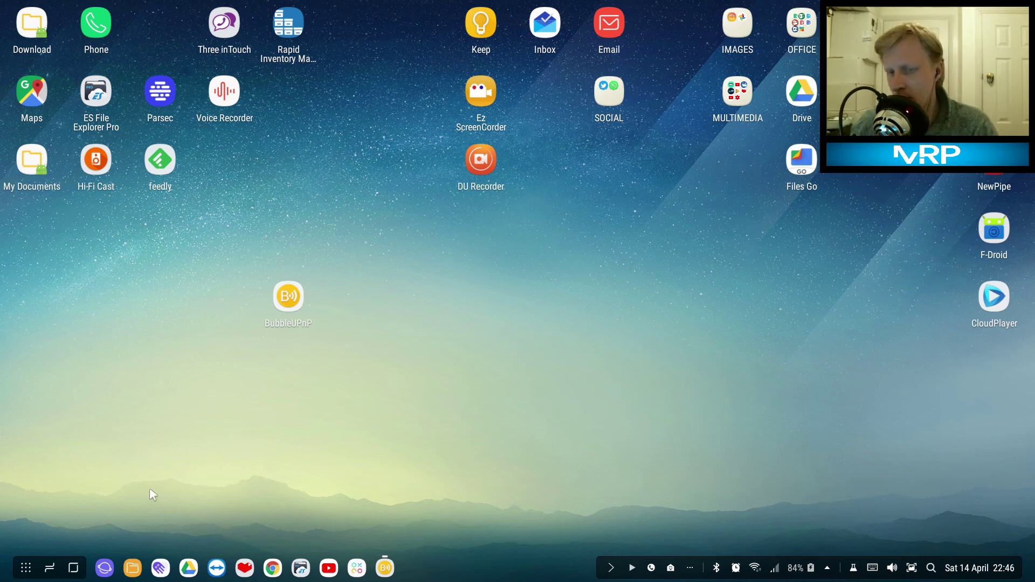
Return to BubbleUPnP and open its Internet access with BubbleUPnP Server settings
left_click(384, 567)
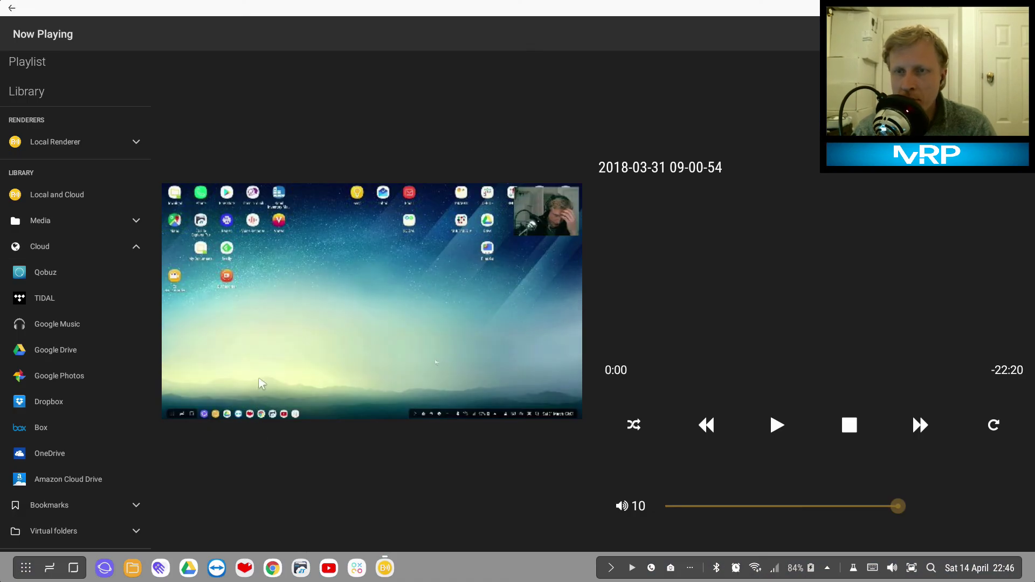
scroll(72, 436, "down", 1)
left_click(39, 518)
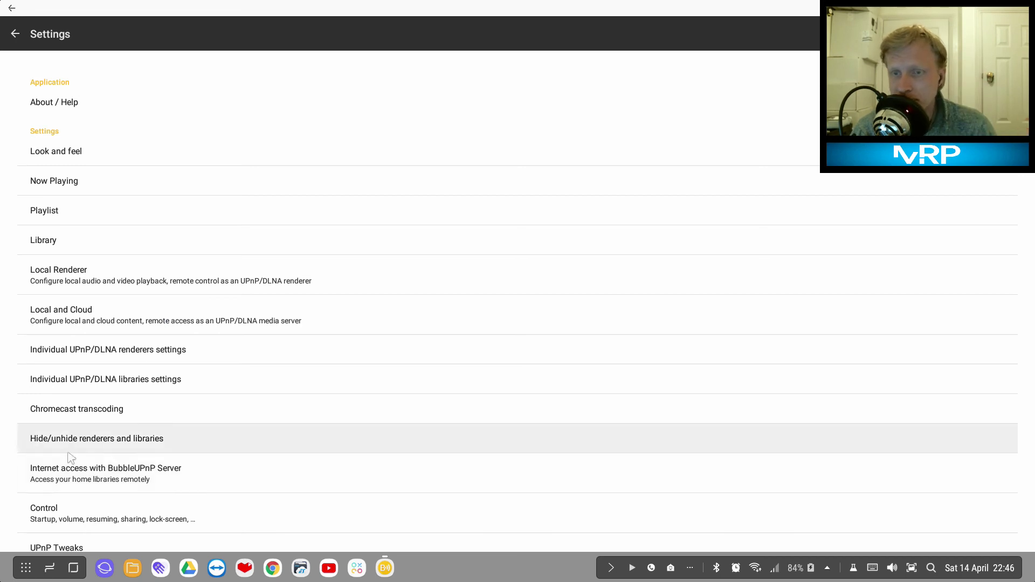
left_click(79, 481)
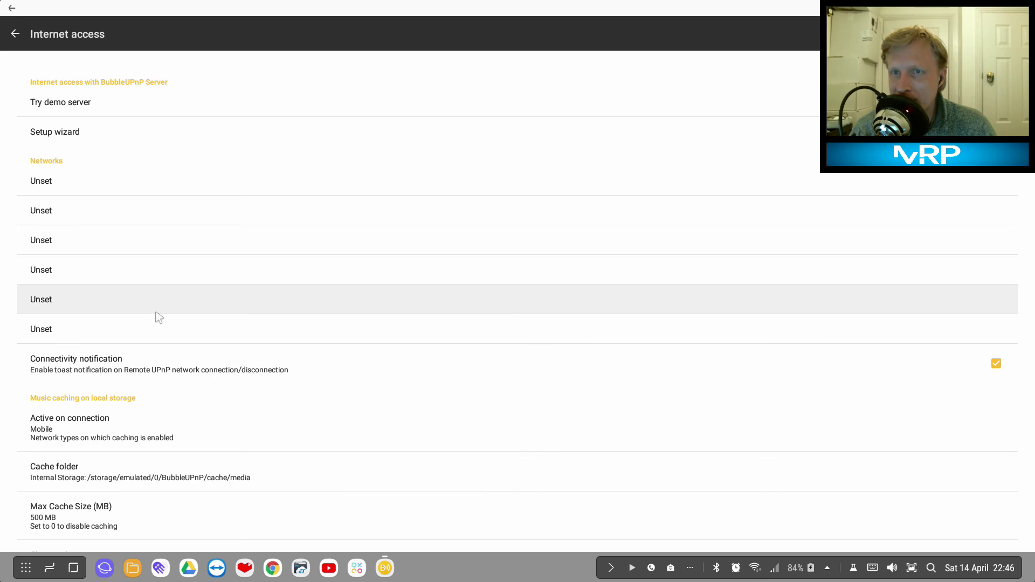
Look through the networks, caching and transcoding options for internet access, and return to the Now Playing screen
scroll(156, 261, "down", 5)
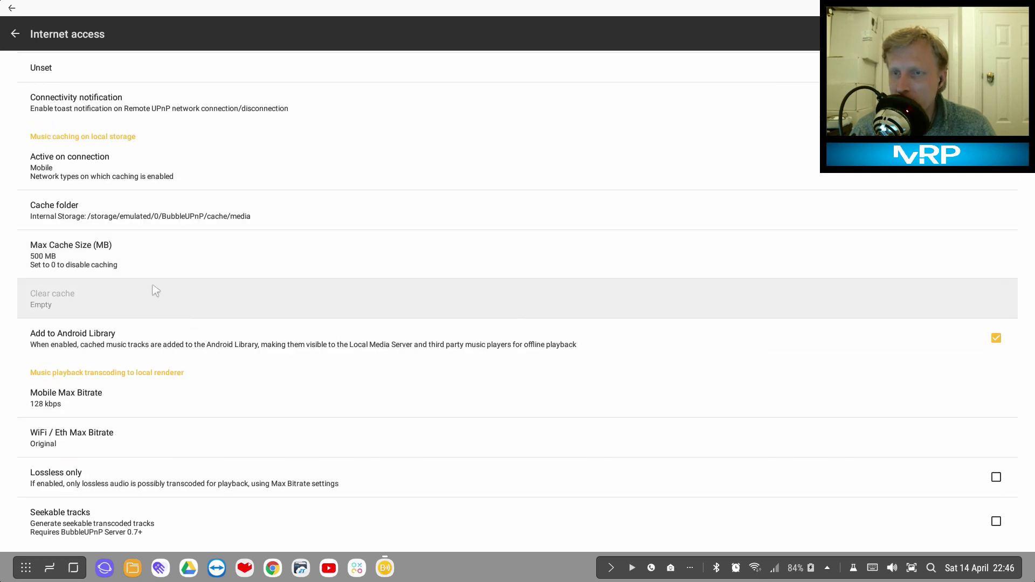
scroll(156, 291, "down", 3)
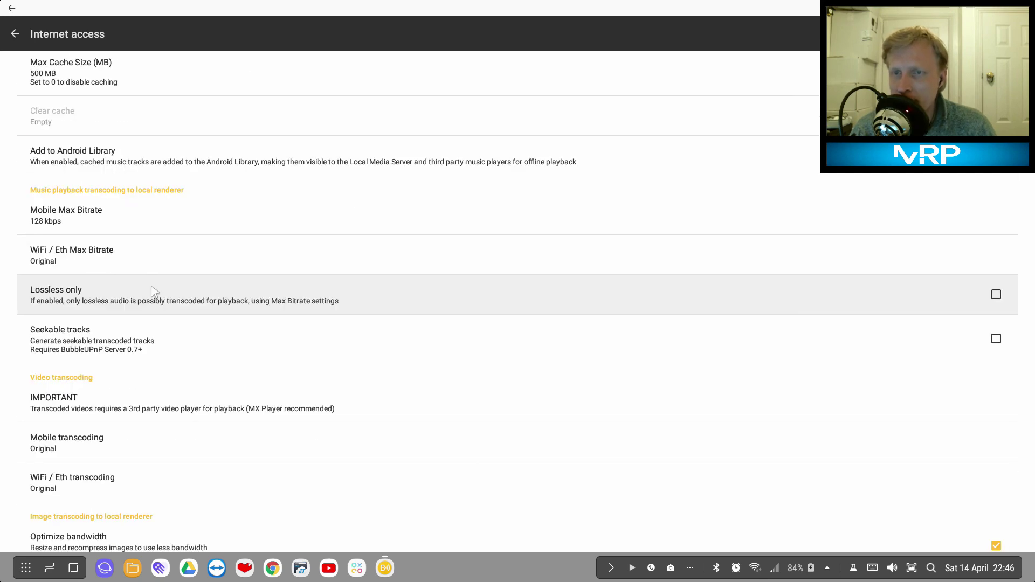
scroll(156, 292, "down", 4)
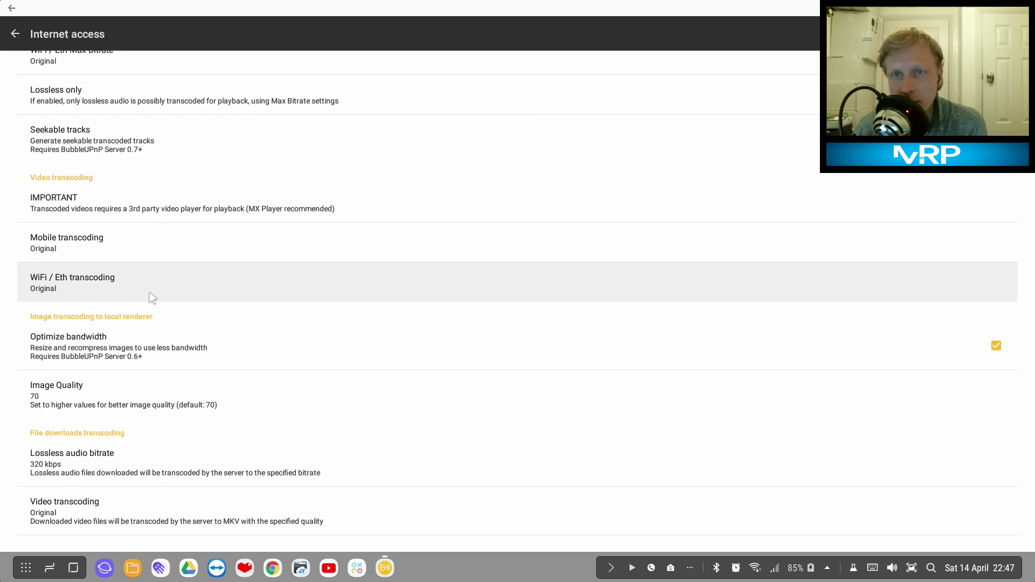
scroll(156, 300, "up", 15)
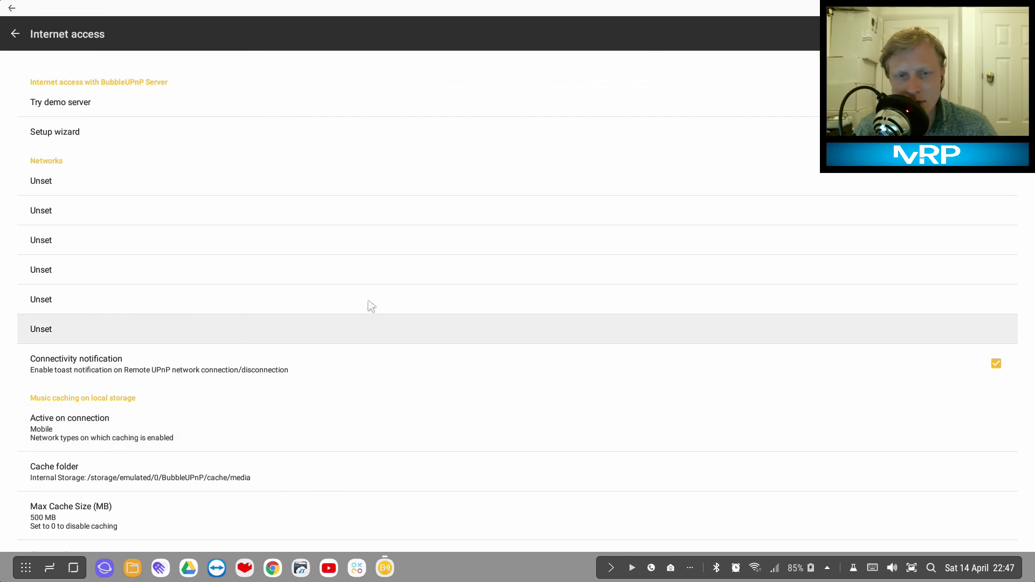
left_click(13, 35)
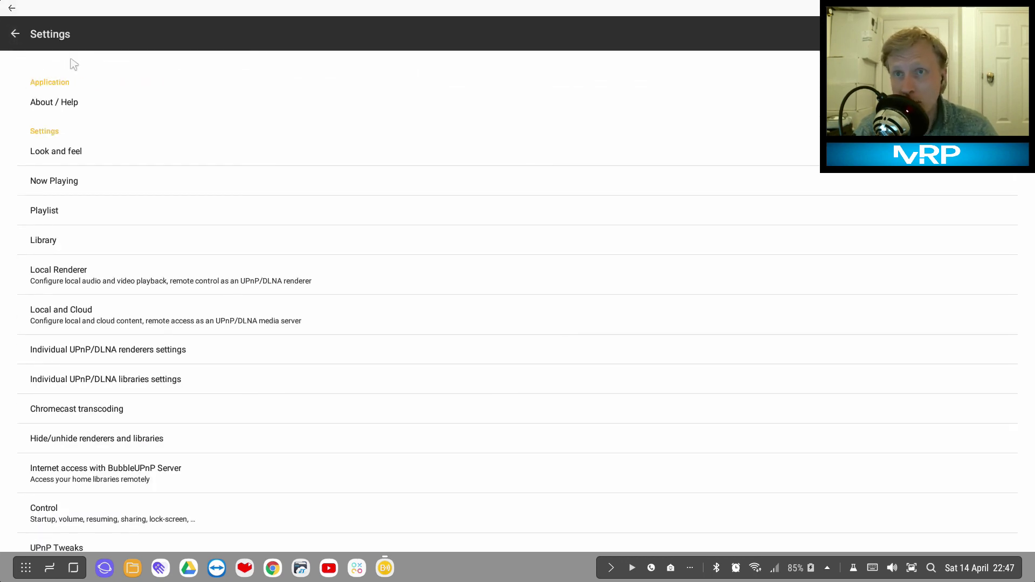
left_click(17, 34)
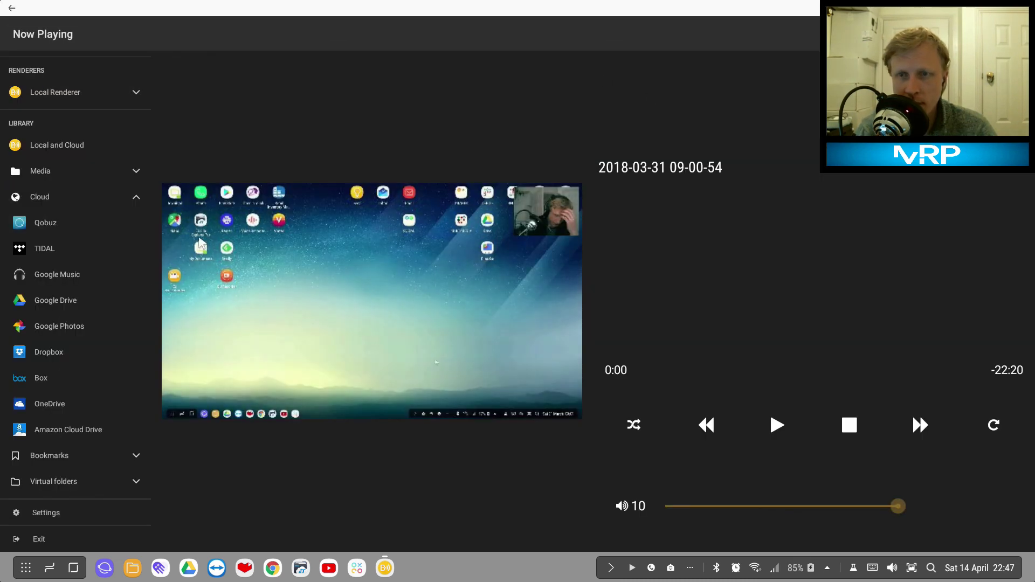